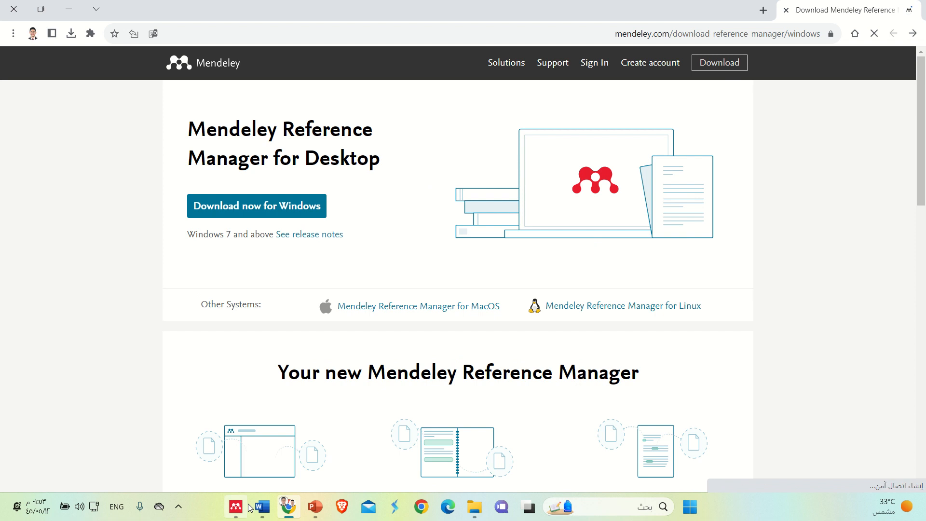
Search the web for "diabetes overview ncbi" in a new Chrome tab.
left_click(236, 506)
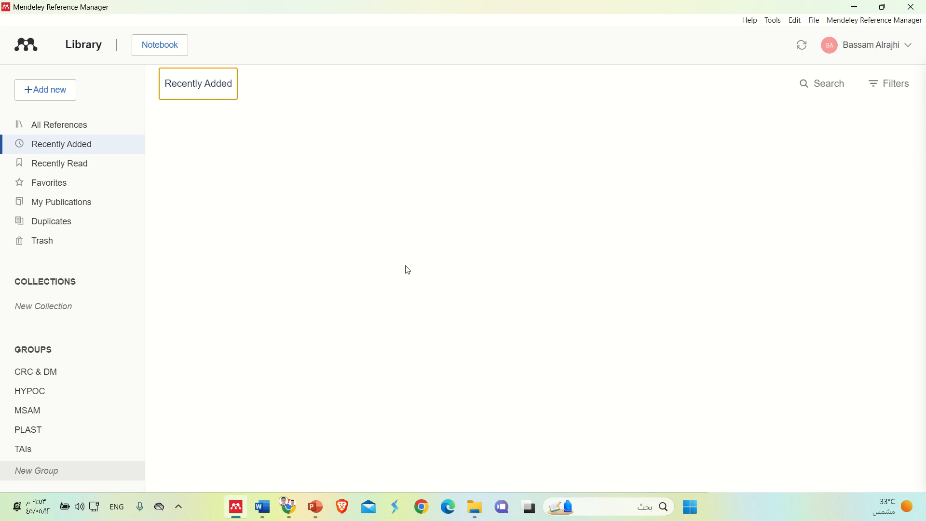
left_click(290, 507)
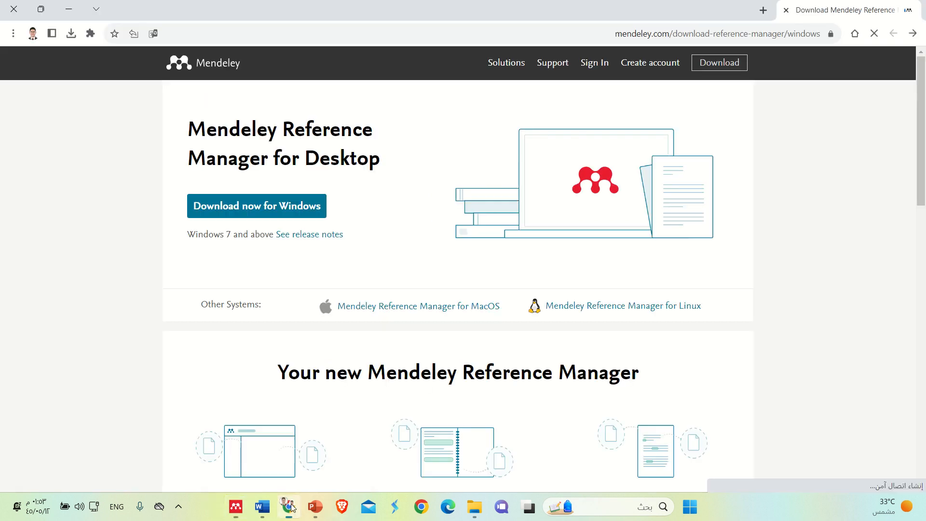
left_click(771, 10)
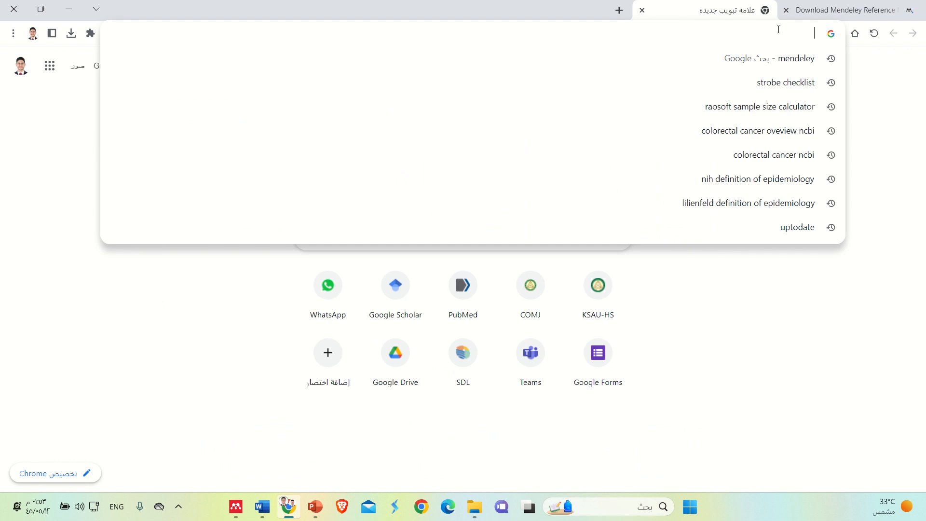
type("diabetes")
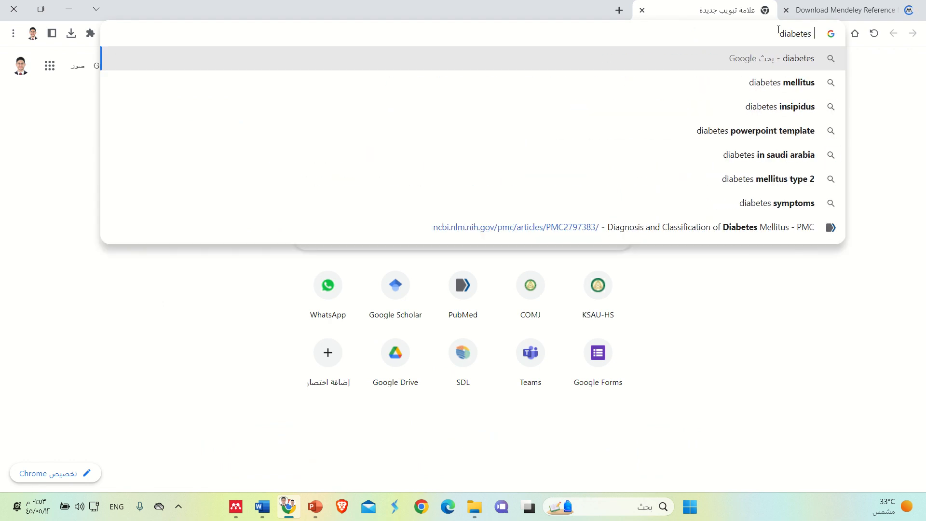
type(" overview")
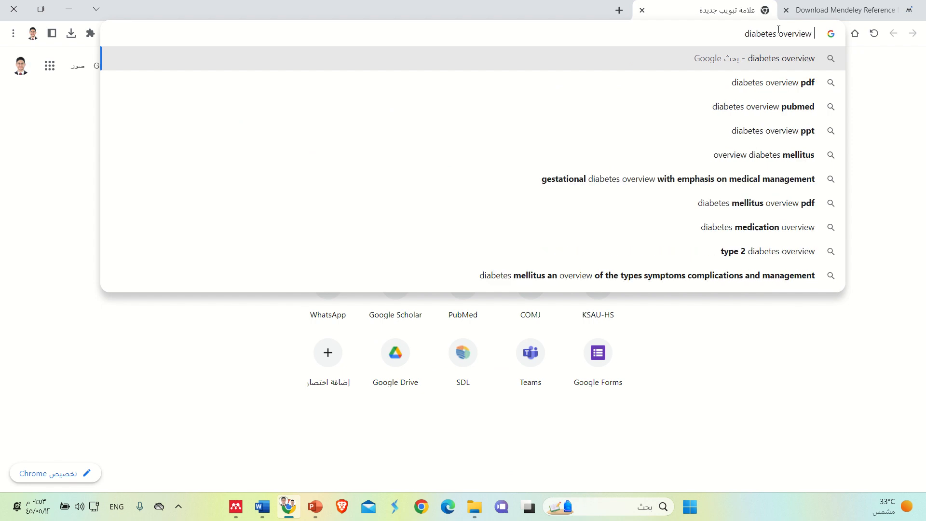
type(" ncbi")
key("Return")
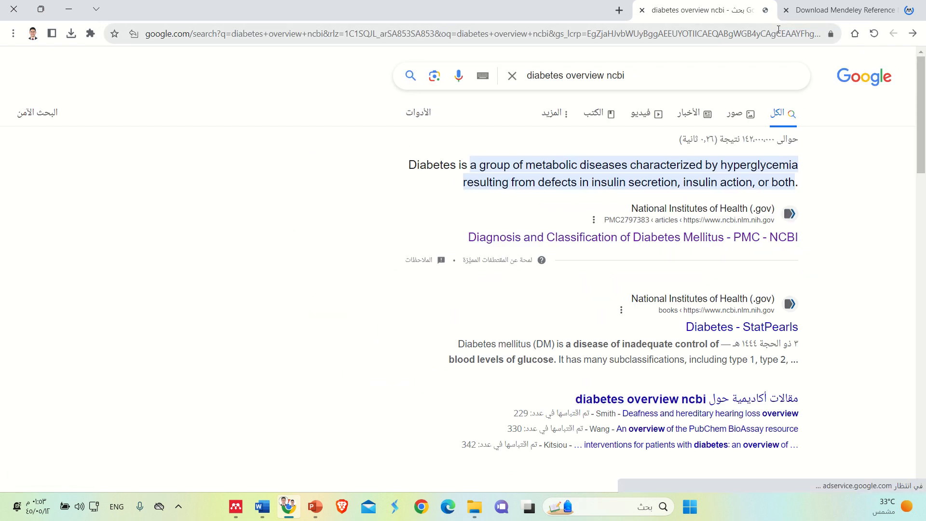
Open the PMC article "Diagnosis and Classification of Diabetes Mellitus" and copy its DOI.
left_click(768, 236)
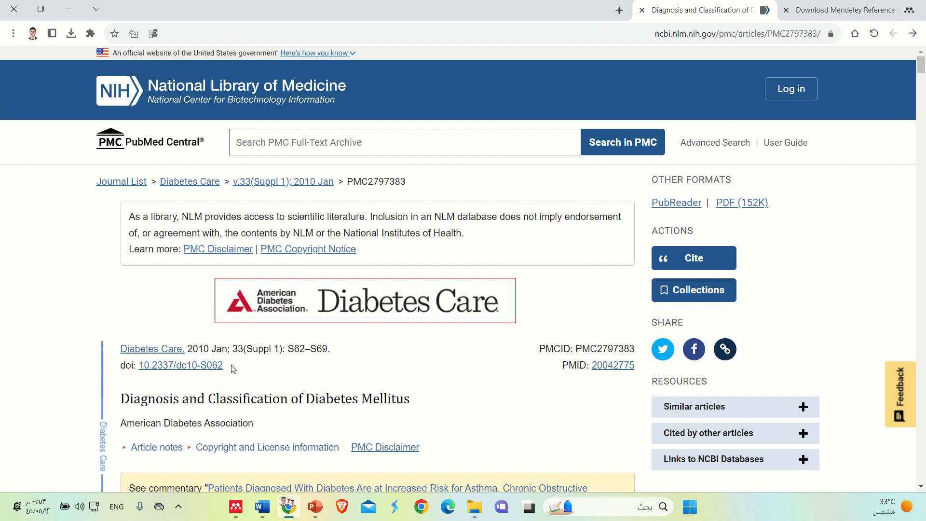
left_click_drag(233, 369, 140, 366)
key("ctrl+c")
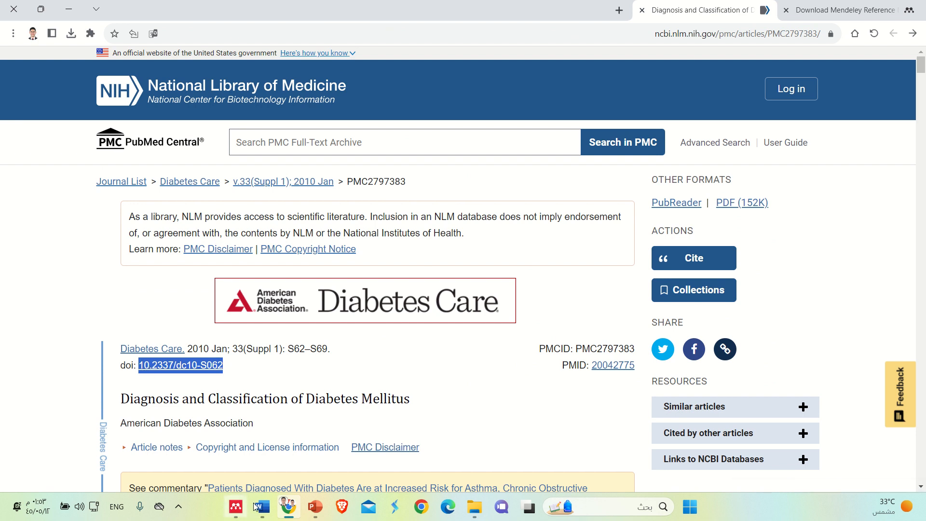
In Mendeley Reference Manager, add a manual entry by looking up the copied DOI 10.2337/dc10-S062.
left_click(235, 506)
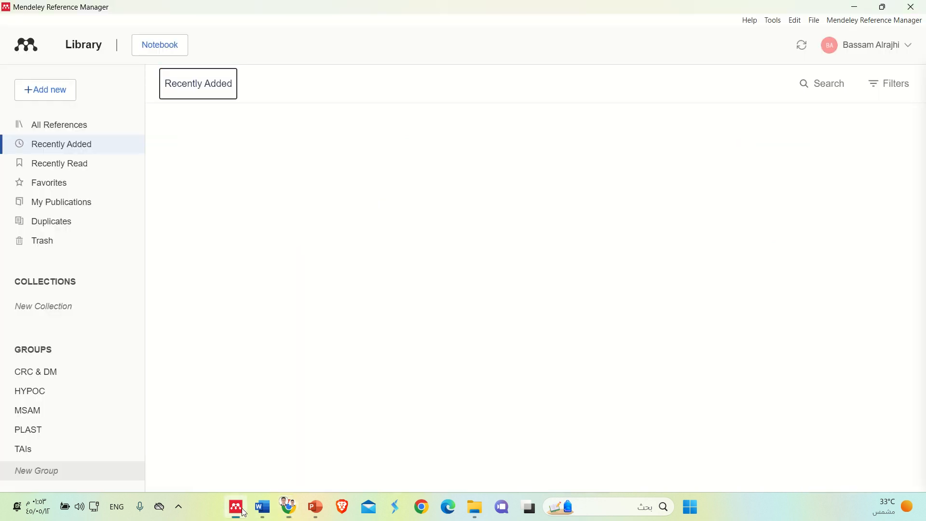
left_click(64, 90)
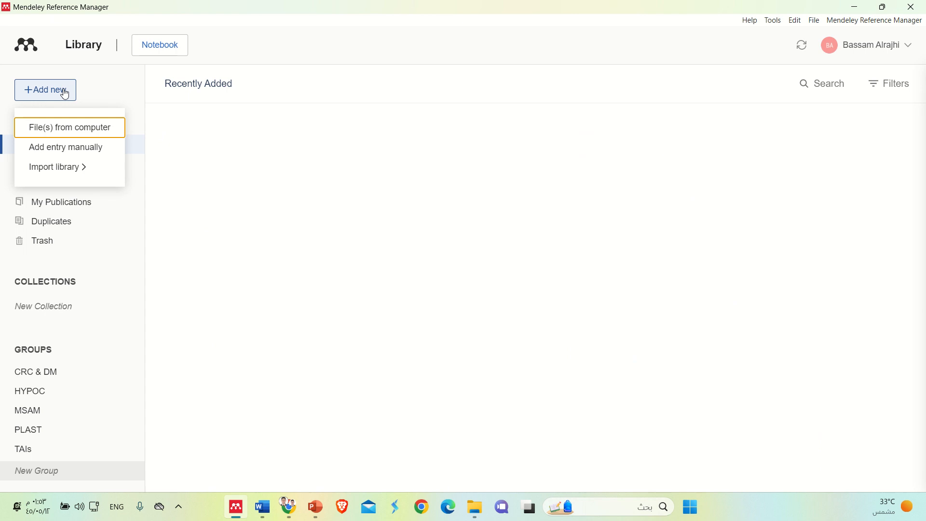
left_click(72, 148)
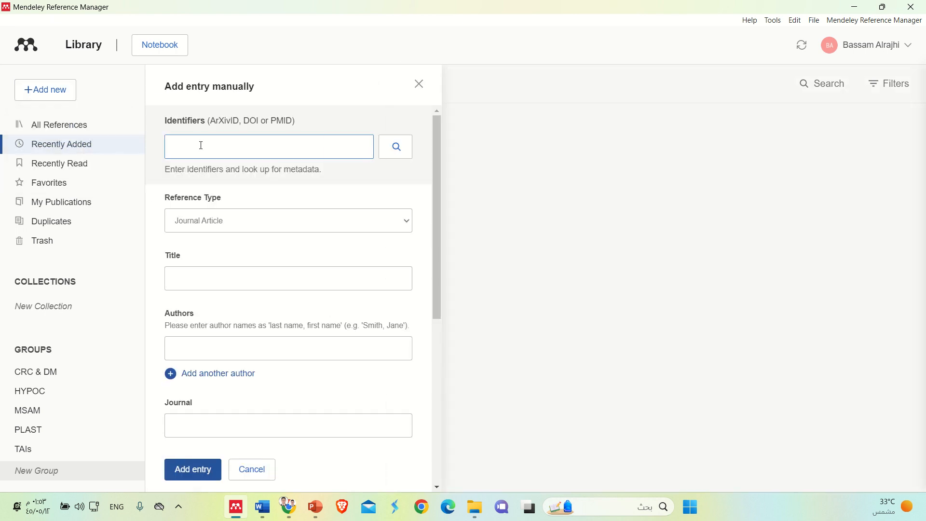
key("ctrl+v")
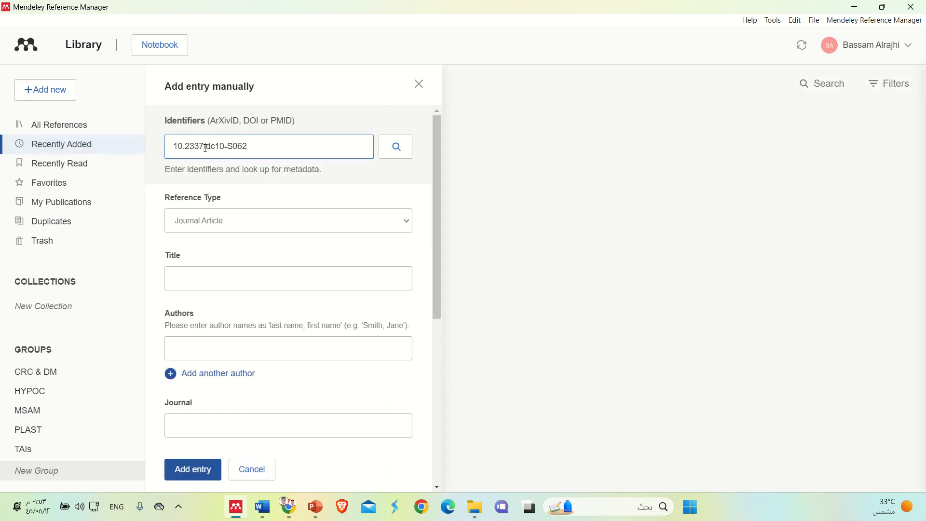
left_click(398, 147)
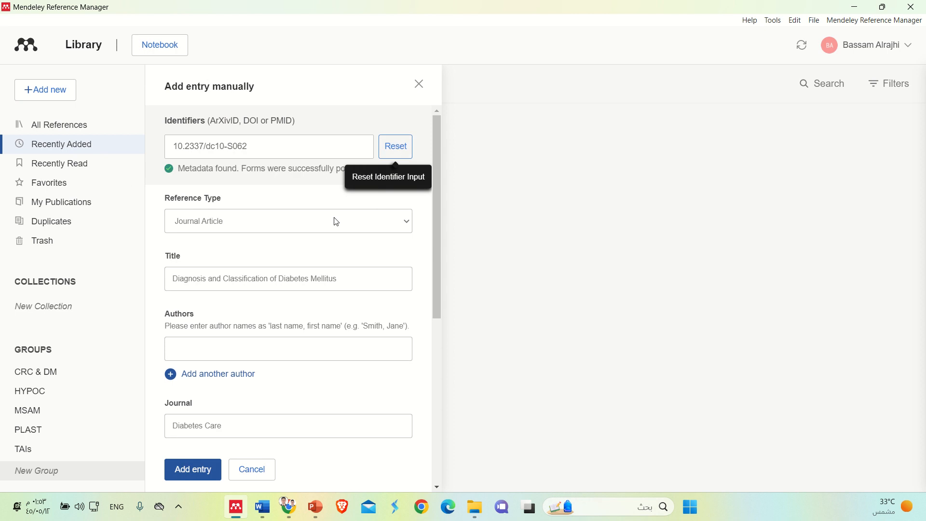
left_click(196, 470)
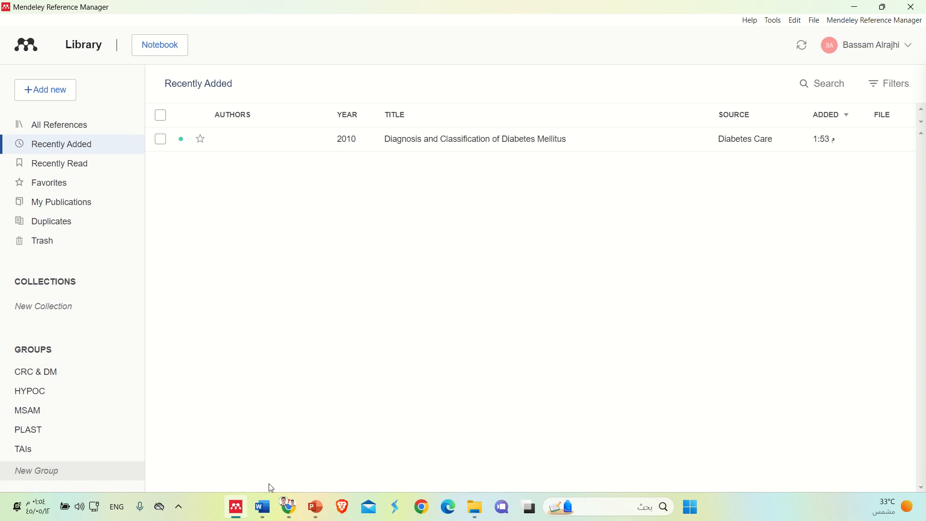
Revisit the article page and the Word document, and locate Mendeley Reference Manager's option to install Mendeley Cite for Microsoft Word.
left_click(288, 507)
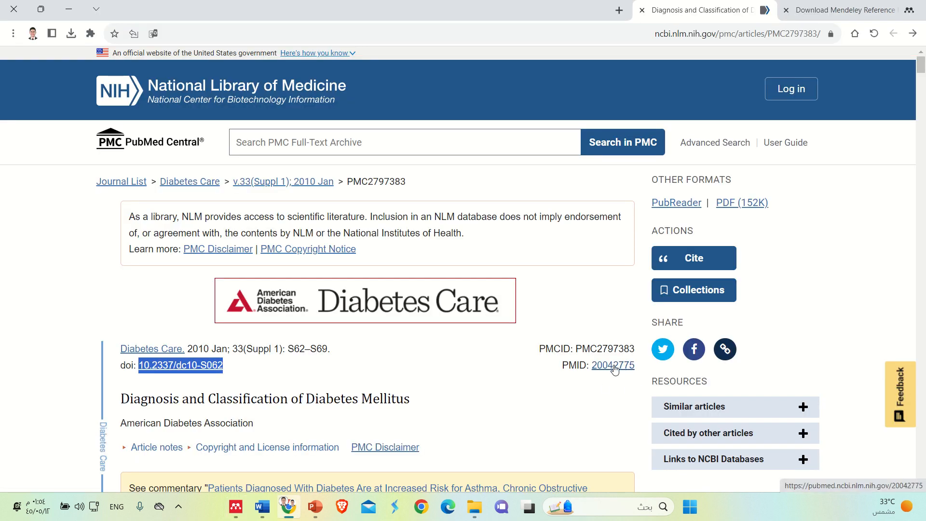
left_click(80, 6)
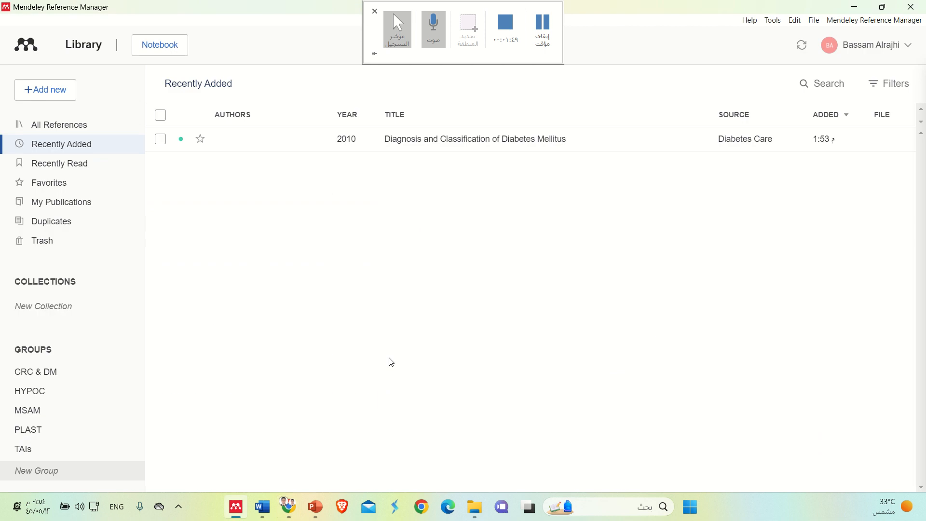
left_click(262, 506)
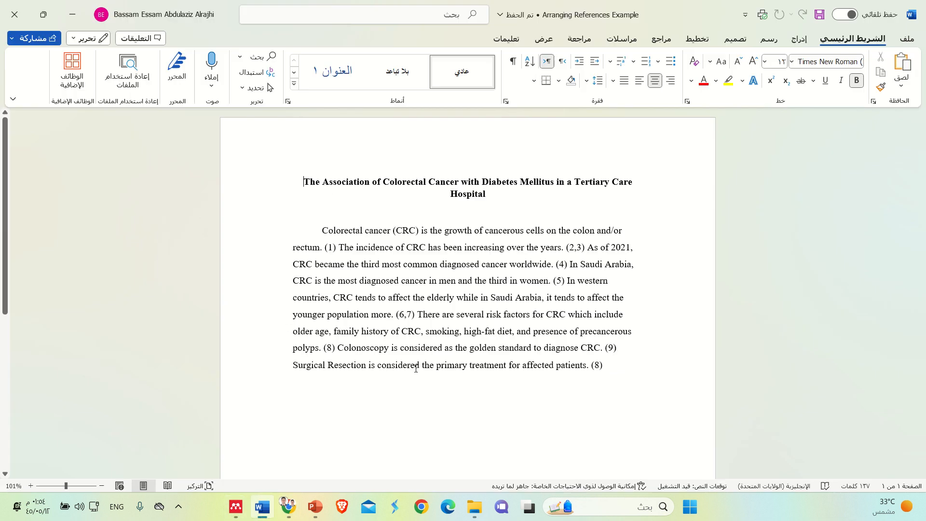
left_click(235, 506)
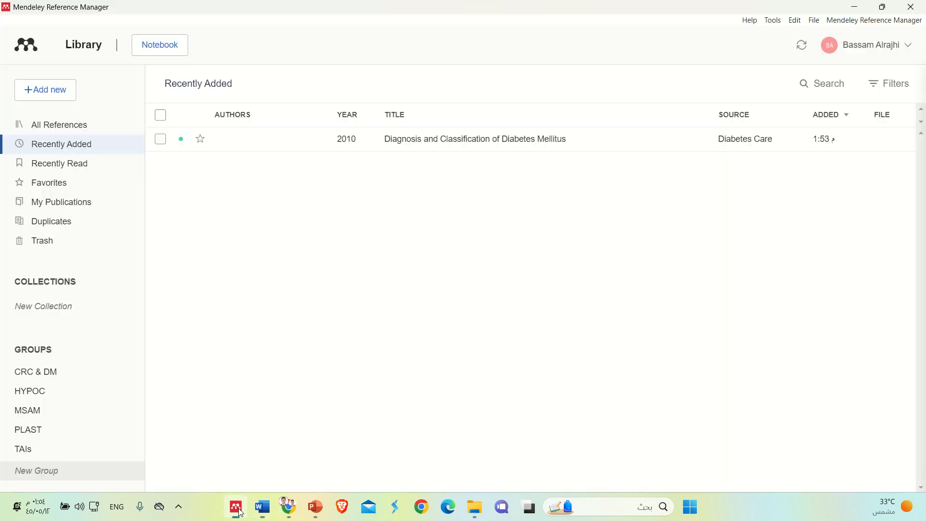
left_click(756, 19)
mouse_move(774, 22)
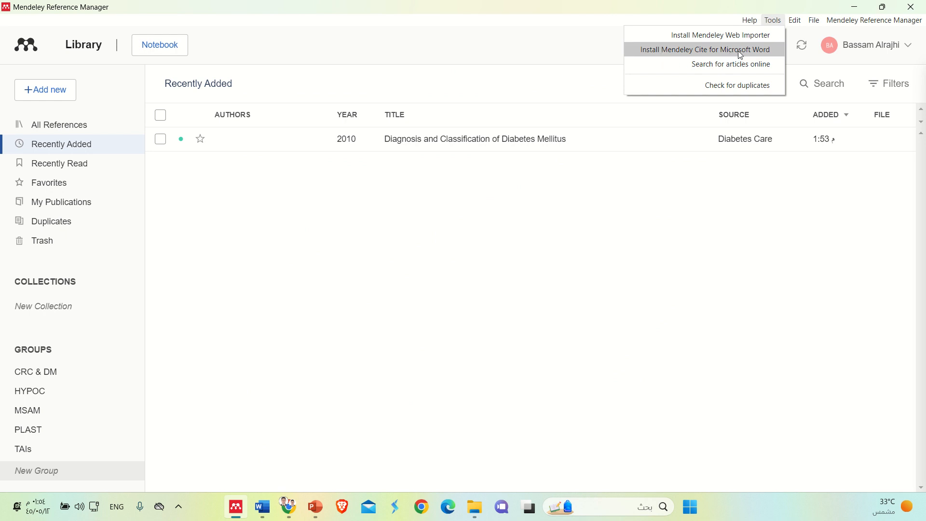
Switch to the Word document "Arranging References Example" and open Mendeley Cite.
left_click(263, 508)
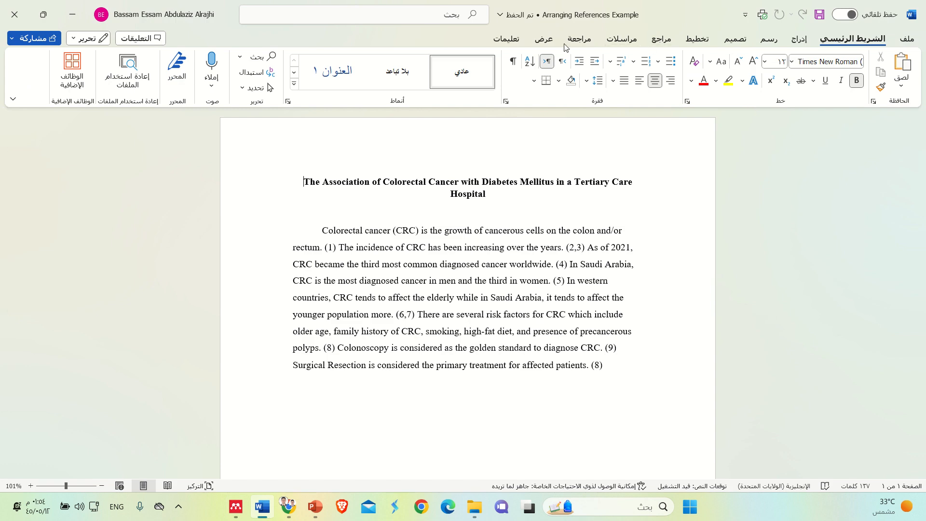
left_click(663, 39)
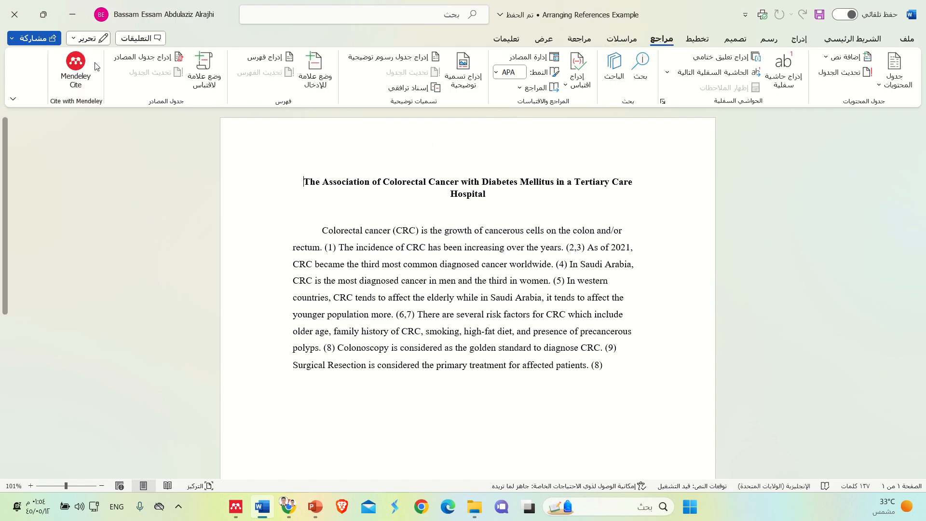
left_click(75, 70)
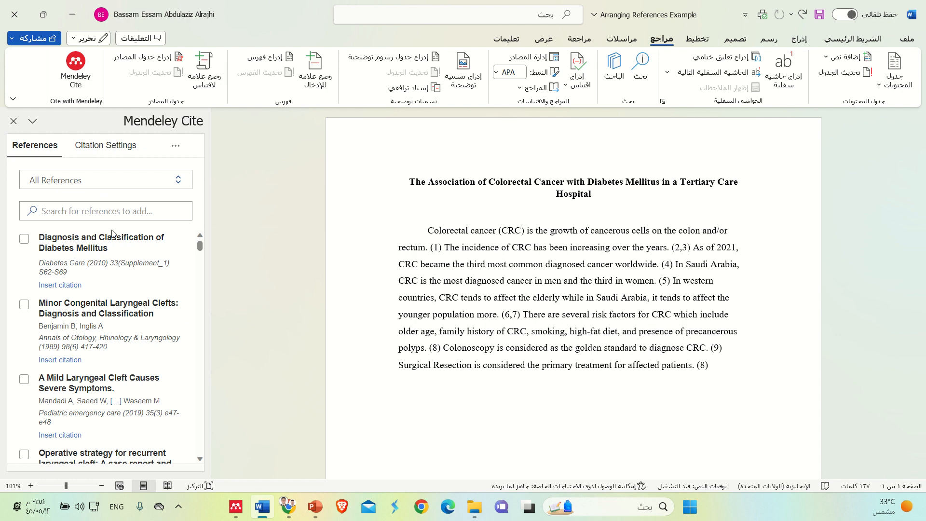
View the references of the CRC & DM group in Mendeley Cite and set the collection back to Recently Added.
left_click(95, 181)
left_click(89, 206)
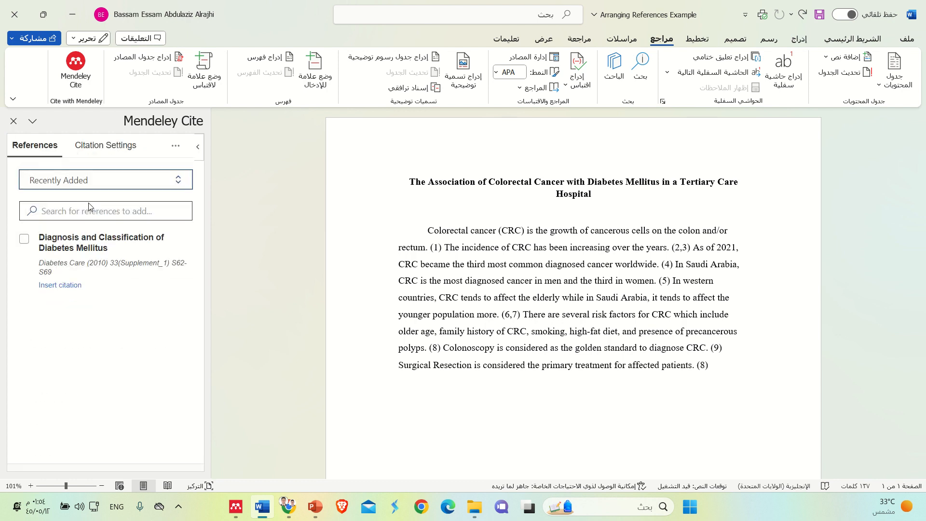
left_click(105, 180)
left_click(64, 398)
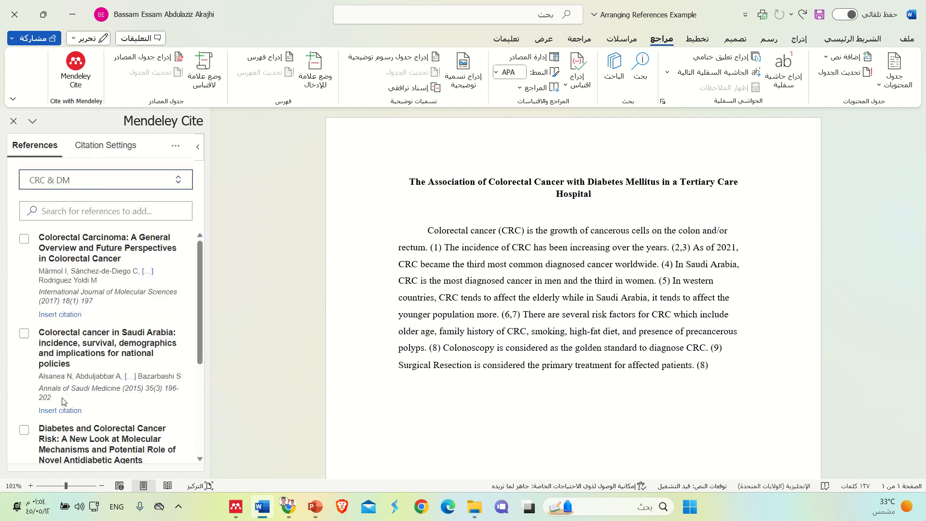
left_click(118, 185)
left_click(97, 212)
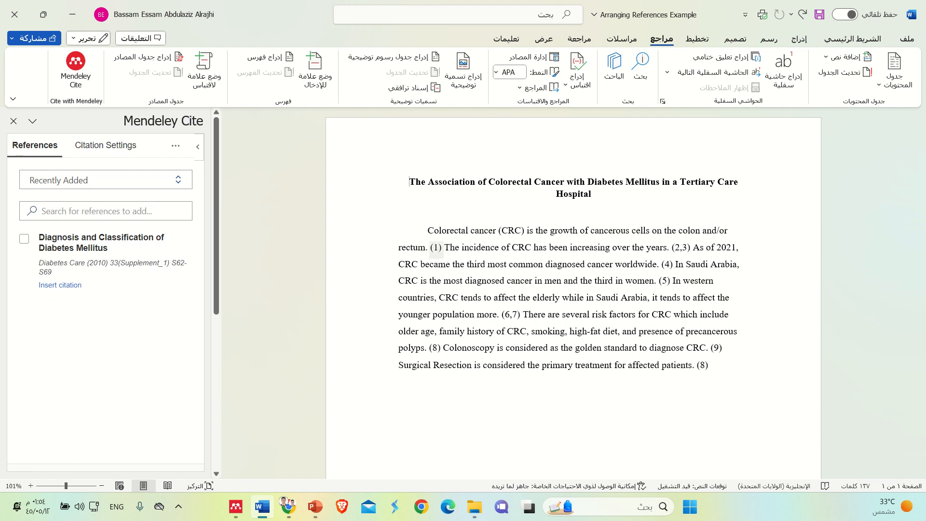
Check the sources of the first and last citations, and write "DM is a chronic disease." below the paragraph.
left_click(437, 249)
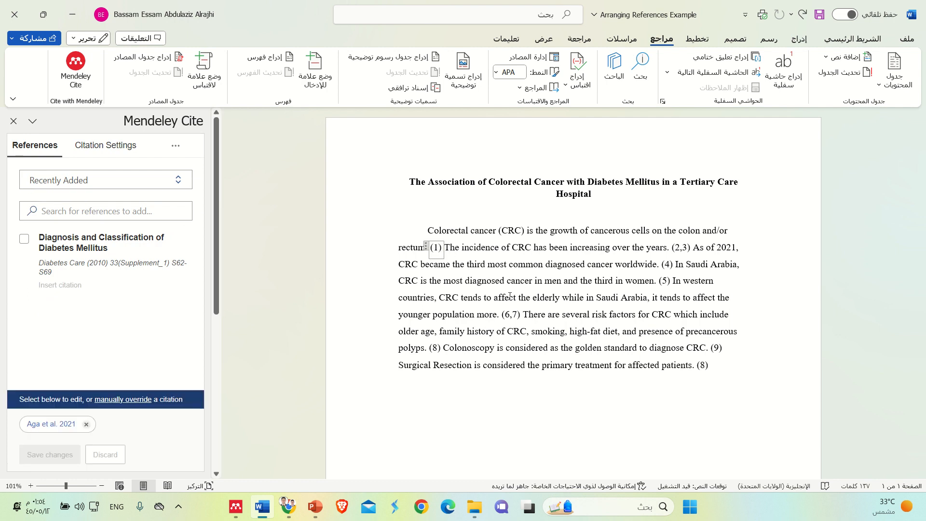
left_click(717, 368)
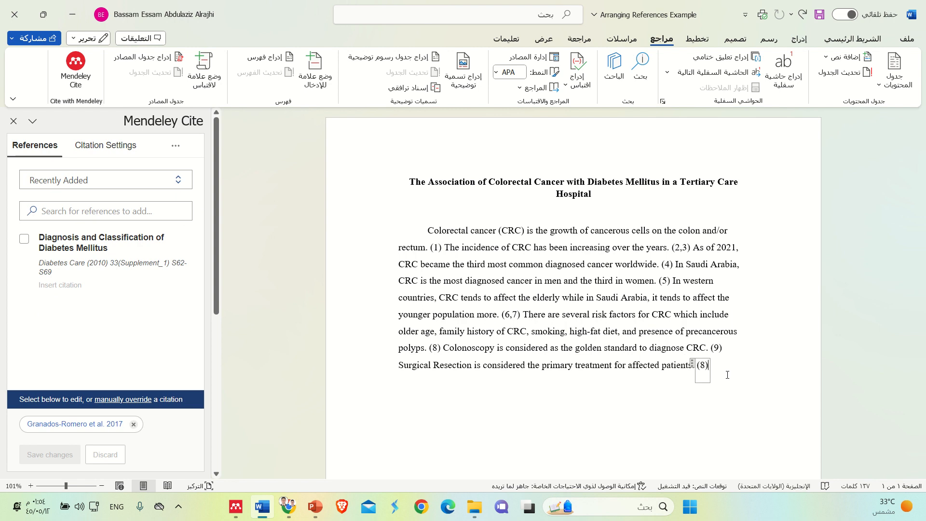
left_click(548, 400)
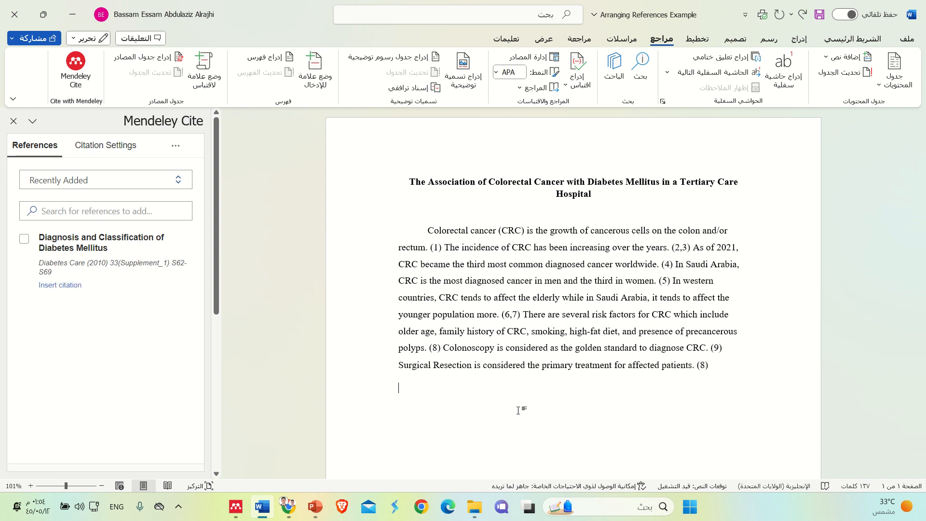
type("D")
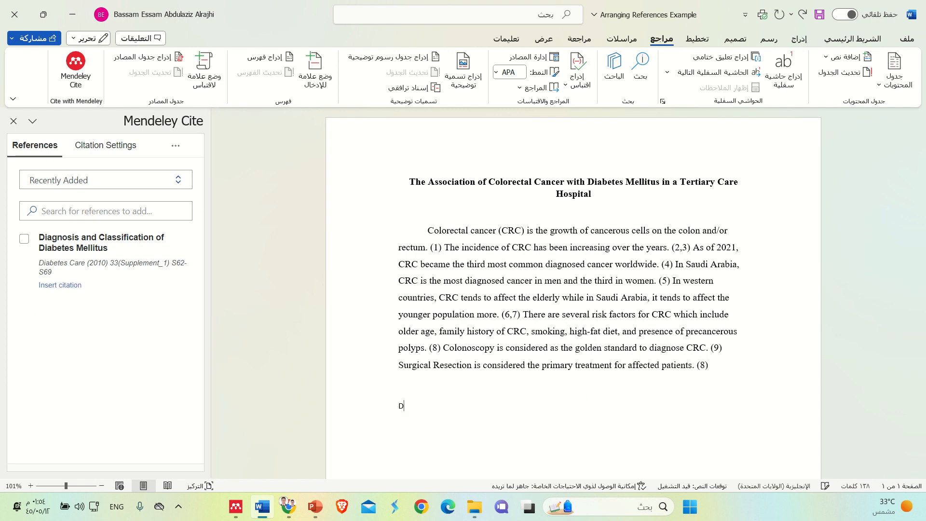
type("M is a chronic dise")
type("a chronic disea")
left_click(105, 180)
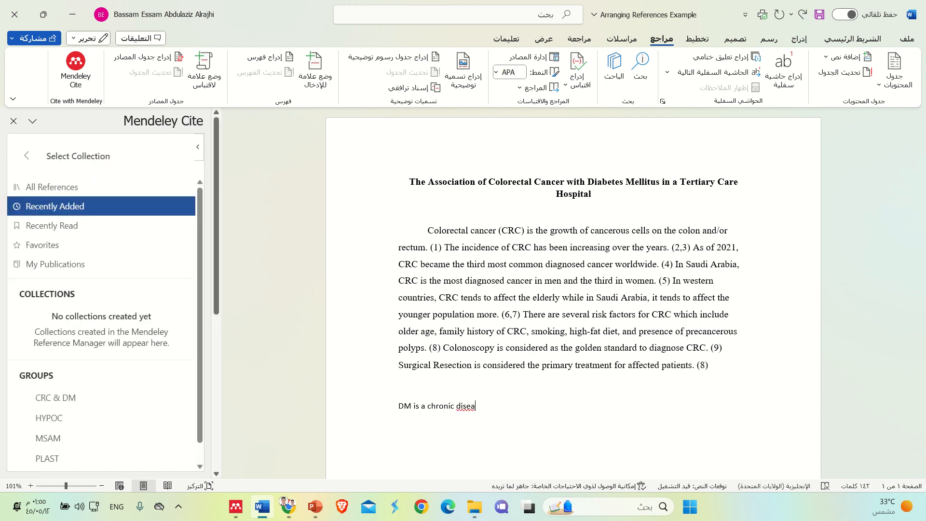
left_click(27, 156)
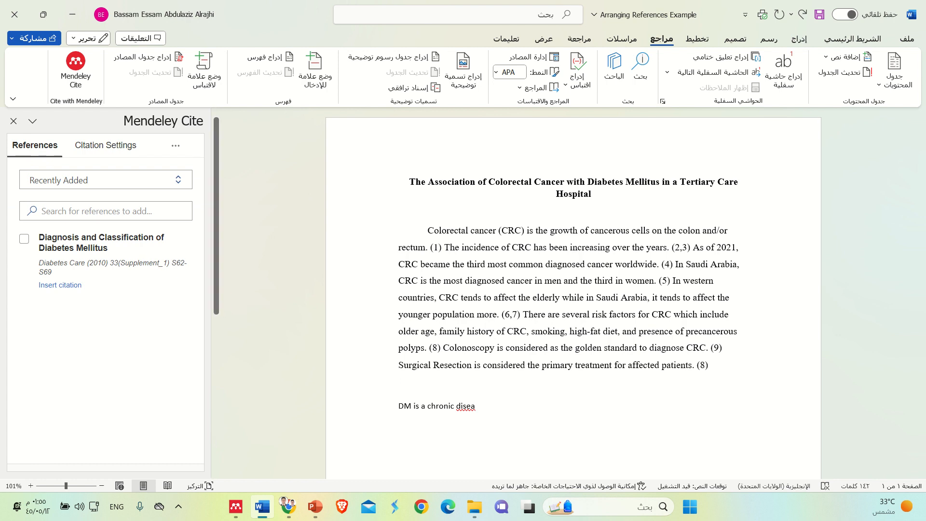
type("se.")
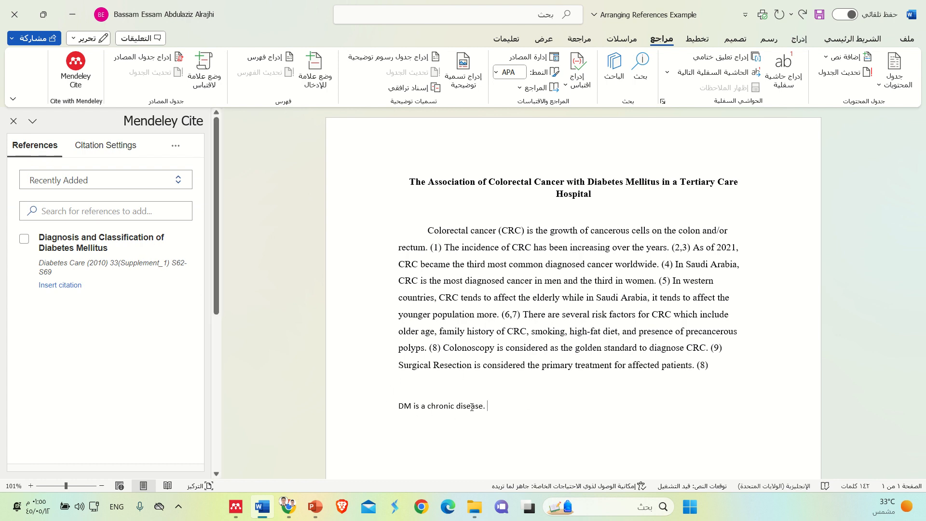
Insert a citation of "Diagnosis and Classification of Diabetes Mellitus" after the sentence about DM.
left_click(24, 239)
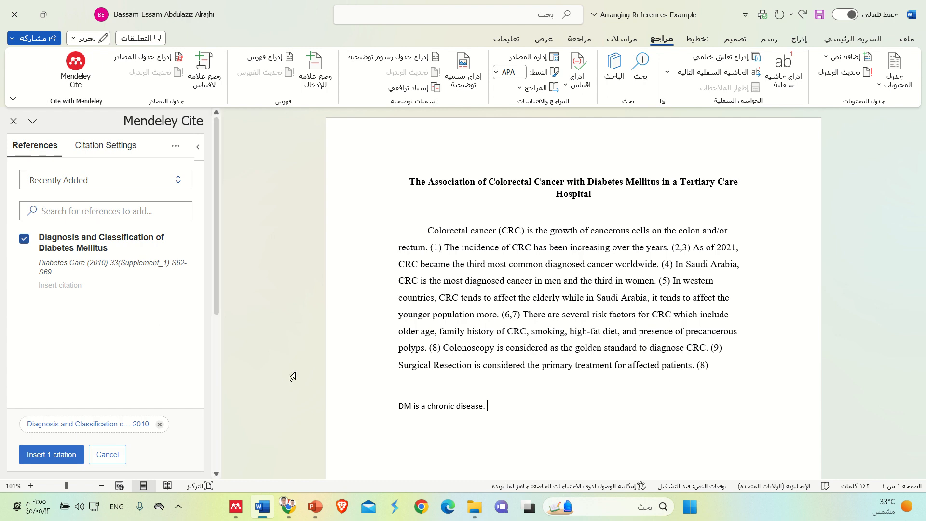
left_click(52, 454)
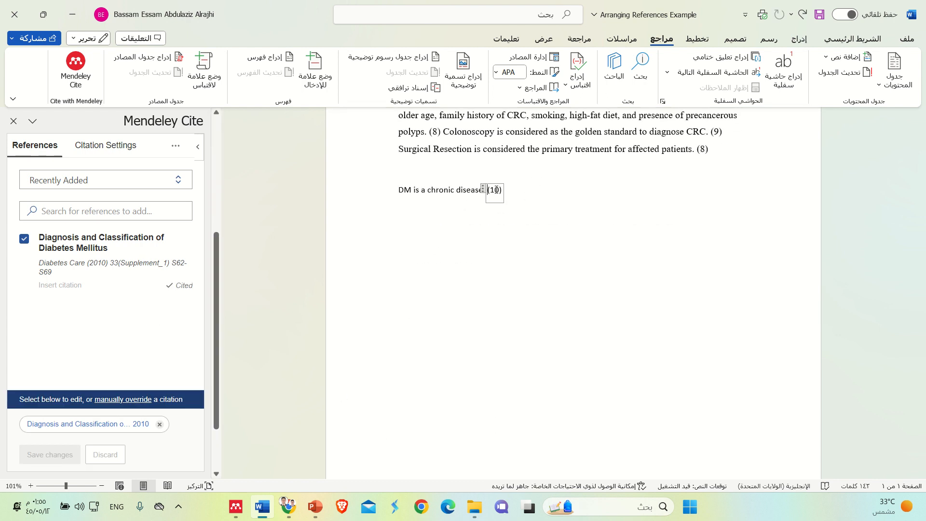
scroll(573, 293, "up", 3)
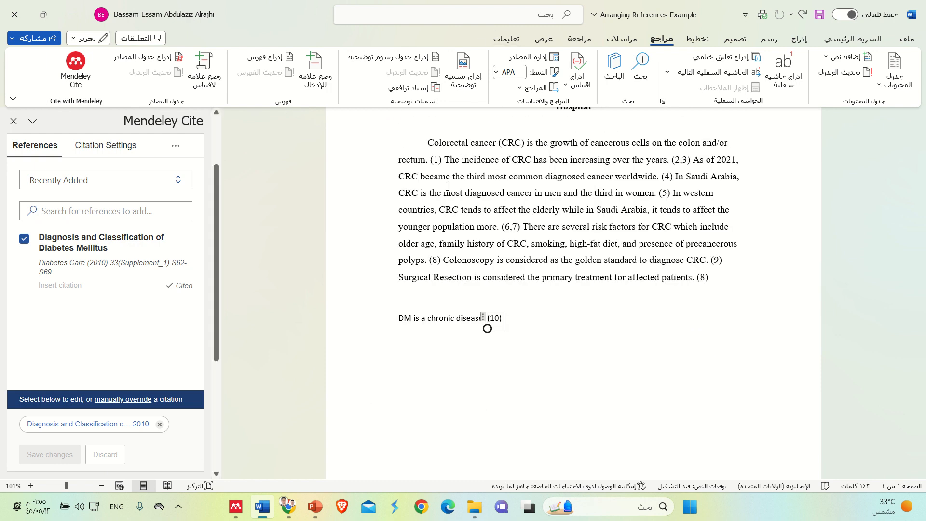
Cut the opening sentence about colorectal cancer together with its citation, and paste it back at the paragraph's start.
left_click_drag(443, 162, 446, 143)
key("ctrl+c")
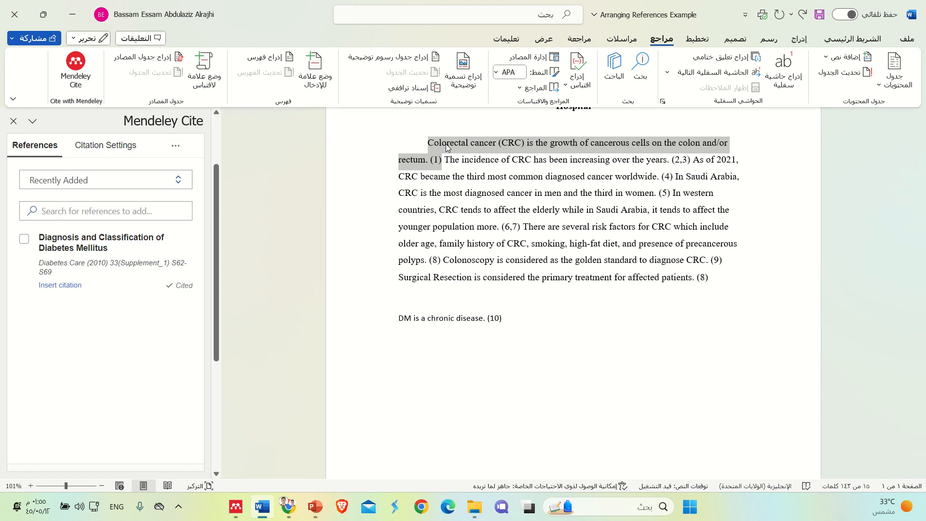
key("BackSpace")
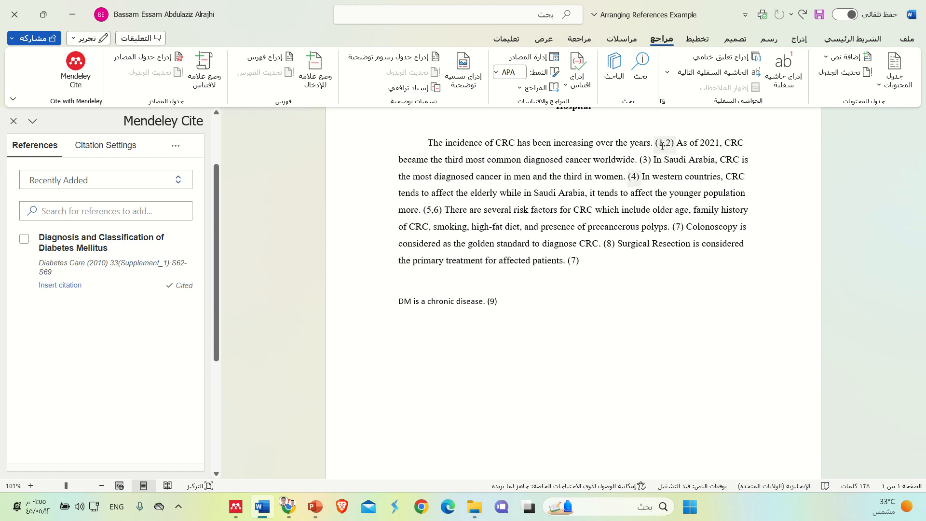
key("ctrl+v")
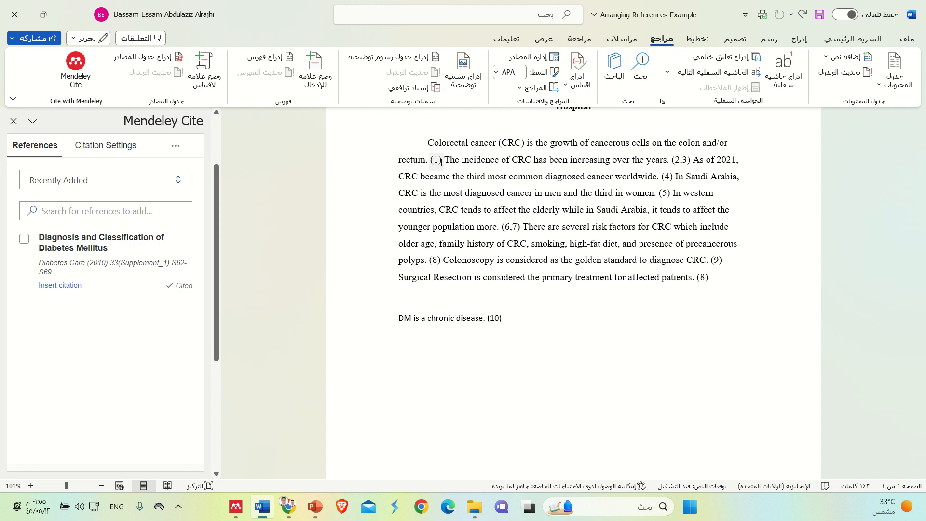
Move the opening colorectal cancer sentence and its citation to directly after the sentence "DM is a chronic disease.".
left_click_drag(441, 162, 431, 147)
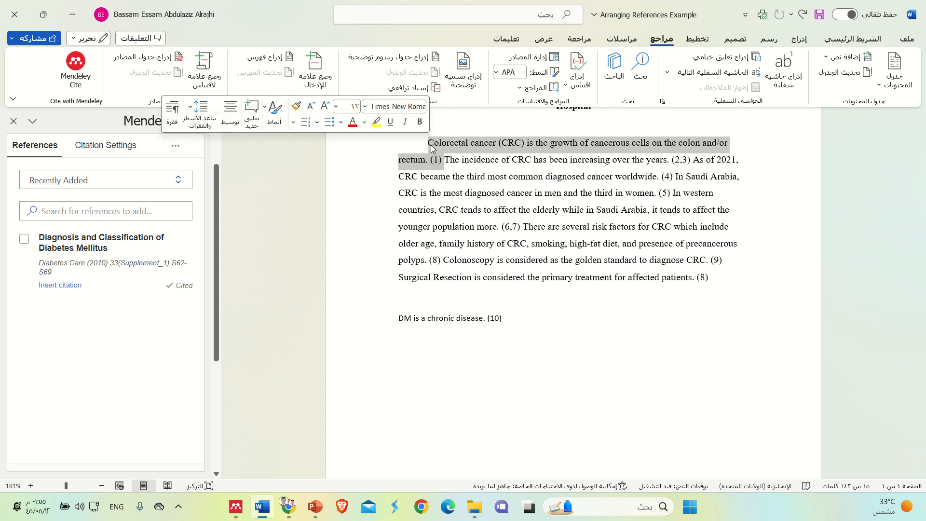
key("Delete")
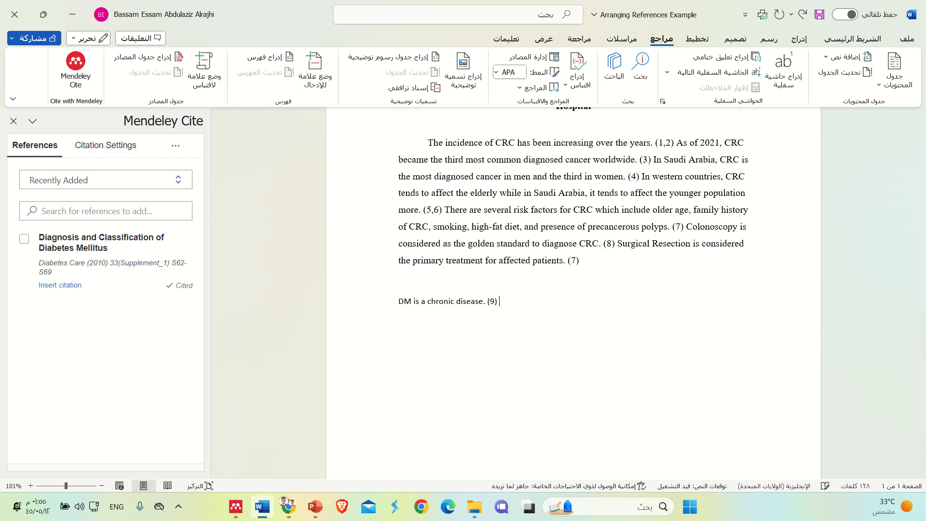
type("Colorectal cancer (CRC) is the growth of cancerous cells on the colon and/or rectum. (10)")
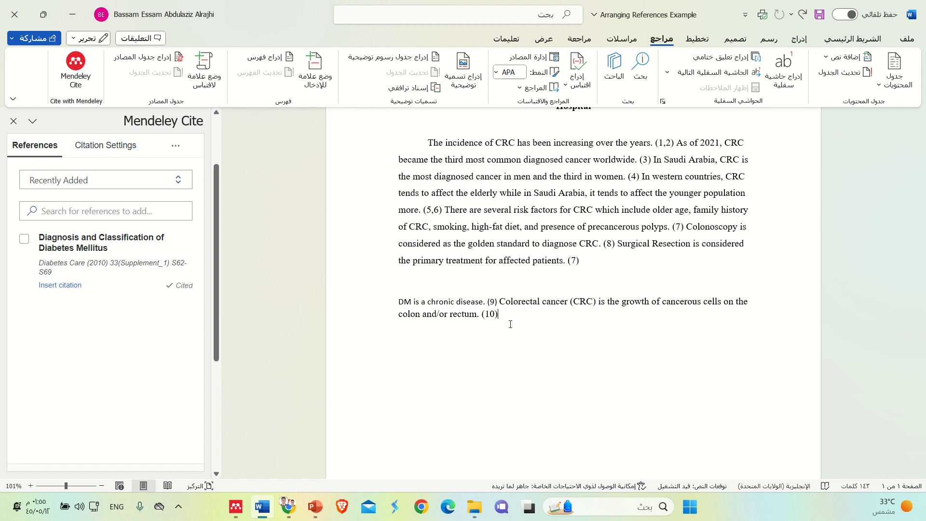
key("Return")
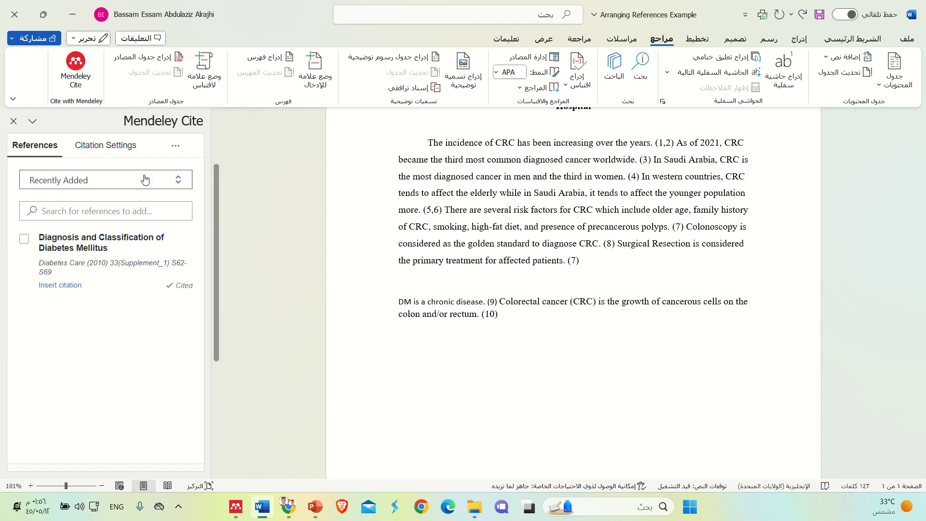
Insert a Mendeley bibliography below the last sentence and look through its entries.
left_click(176, 150)
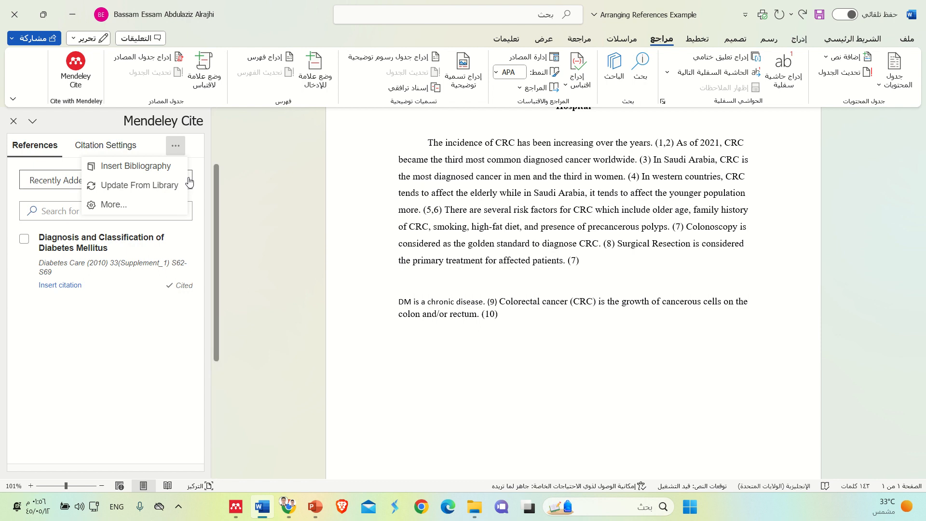
left_click(162, 169)
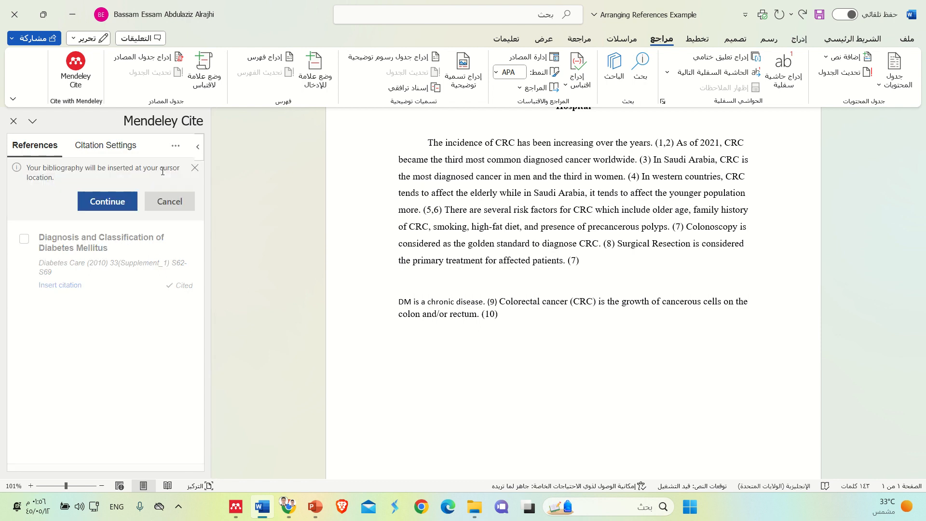
left_click(113, 199)
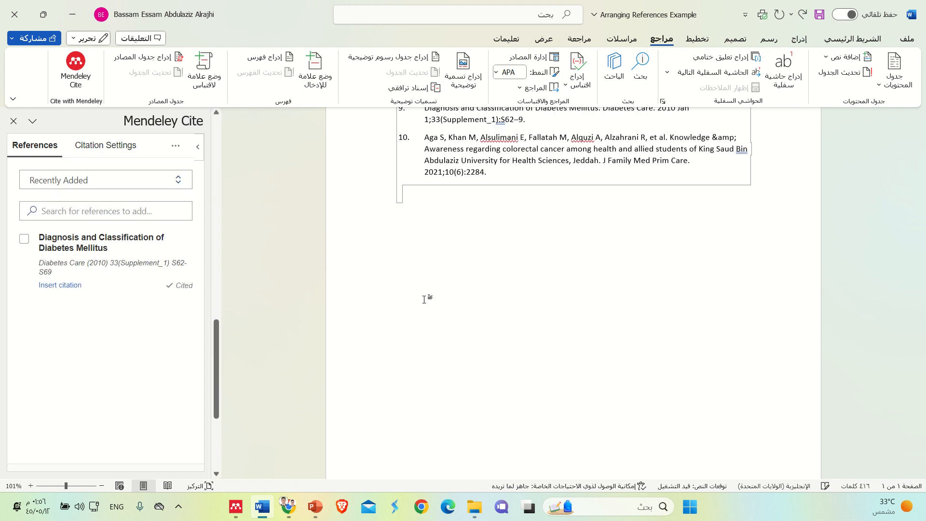
scroll(424, 299, "up", 5)
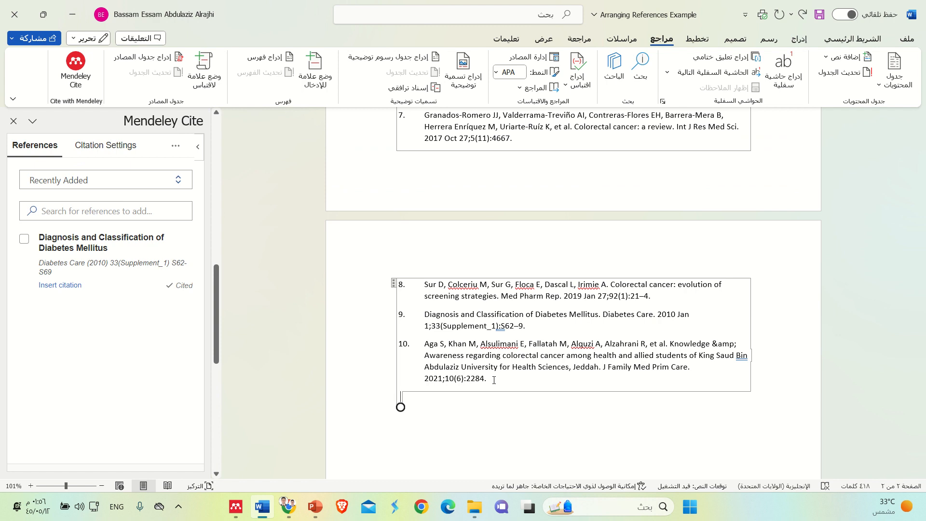
left_click_drag(494, 380, 399, 296)
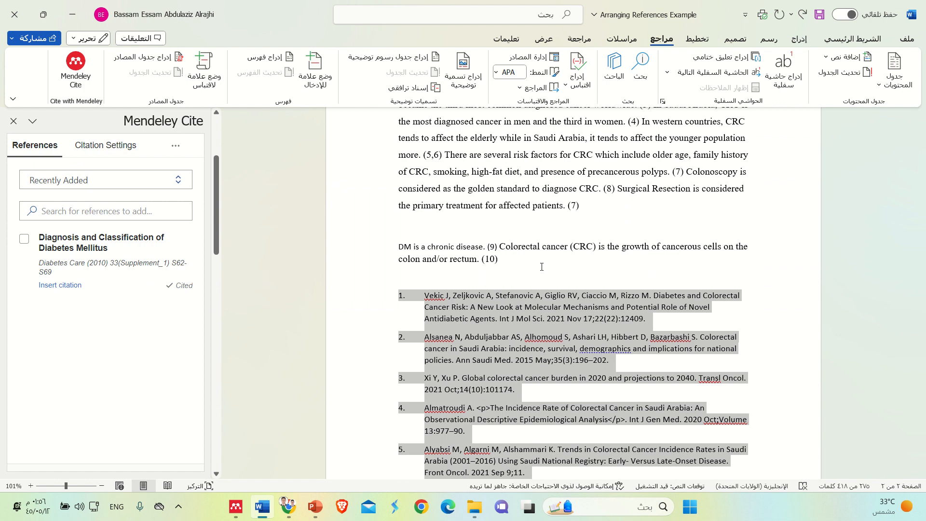
Add the CRC & DM references on colorectal carcinoma overview, colorectal cancer in Saudi Arabia, and diabetes and colorectal cancer risk to the last citation.
left_click(542, 267)
scroll(537, 272, "up", 2)
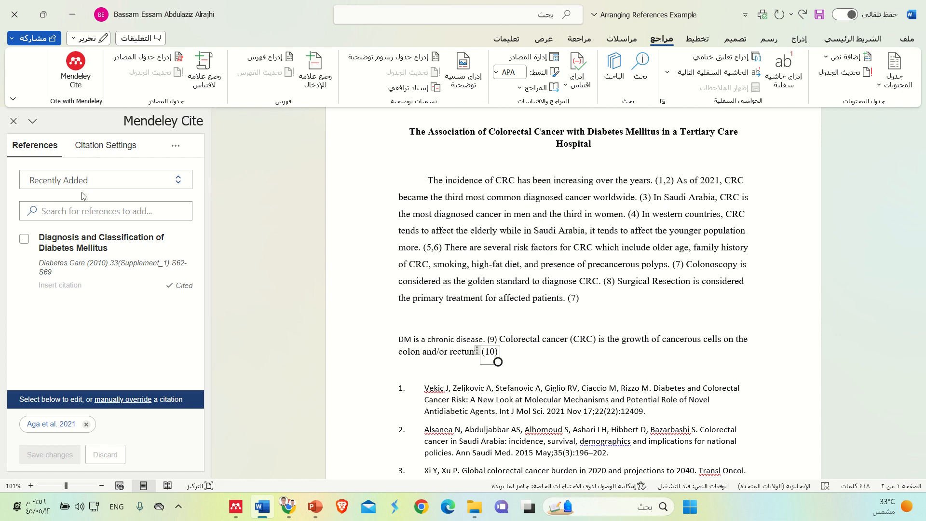
left_click(99, 186)
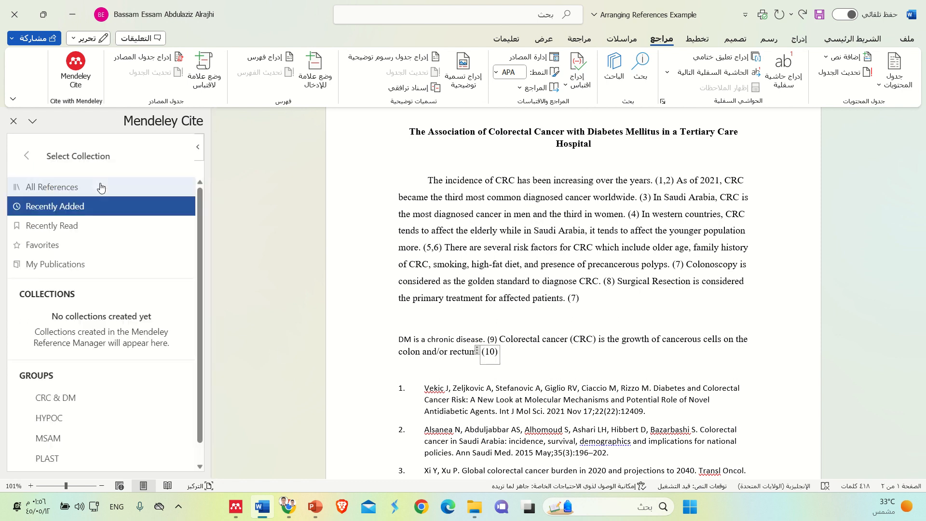
left_click(82, 400)
left_click(24, 239)
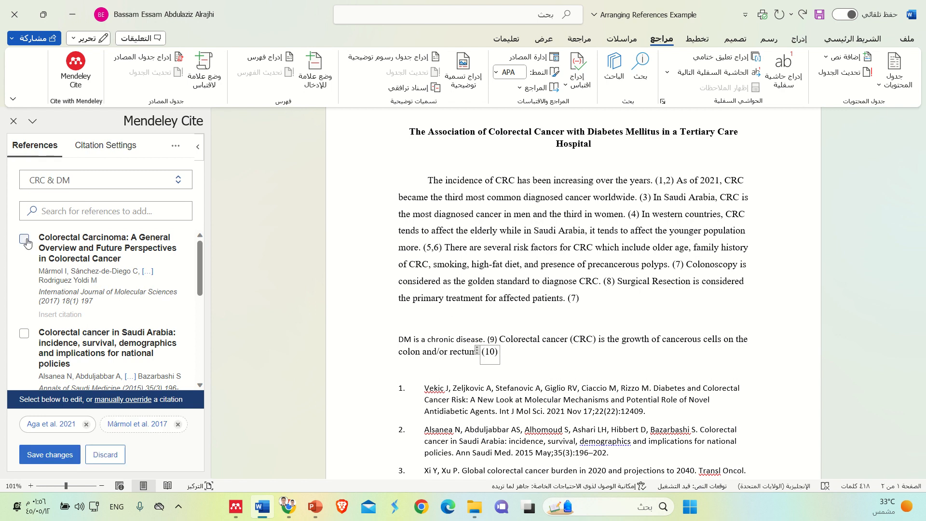
left_click_drag(197, 267, 201, 319)
left_click(24, 299)
left_click(24, 290)
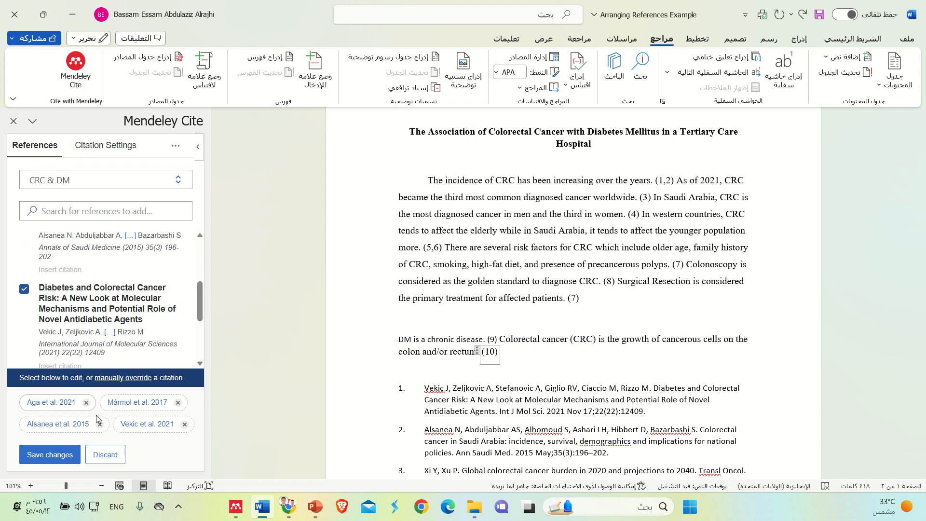
left_click(57, 457)
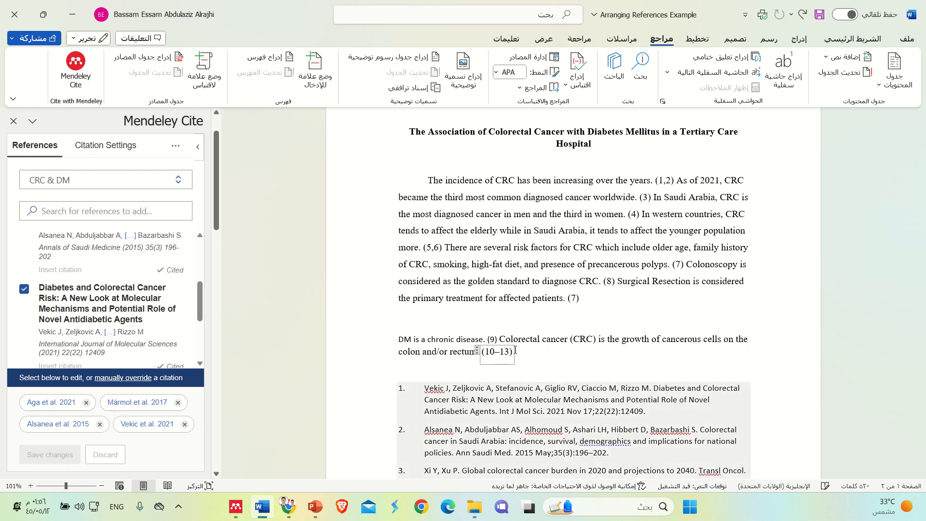
Move the DM and colorectal cancer sentences with their citations into the main paragraph before the Colonoscopy sentence, and join the split paragraph.
left_click_drag(533, 354, 410, 342)
key("Delete")
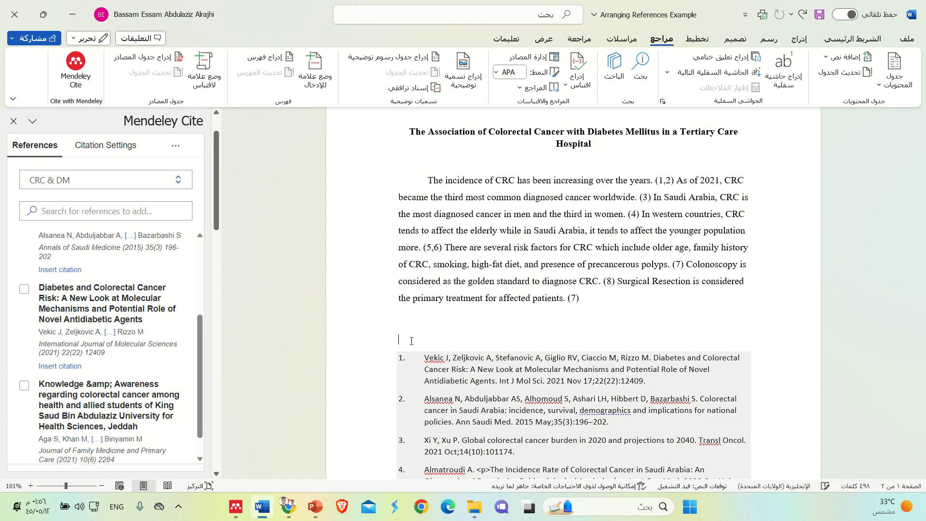
left_click(599, 282)
left_click(635, 273)
left_click(687, 265)
type("DM is a chronic disease. (8) Colorectal cancer (CRC) is the growth of cancerous cells on the colon and/or rectum. (9–12)")
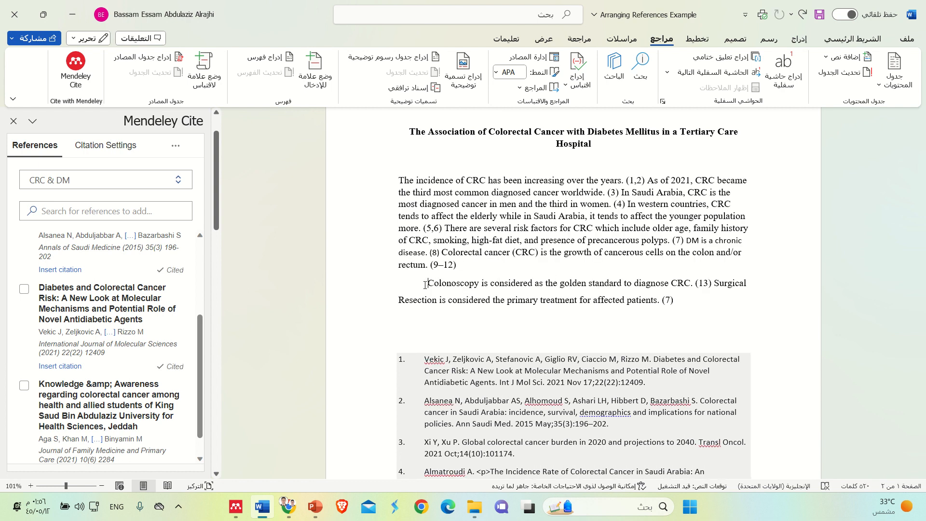
key("BackSpace")
key("BackSpace")
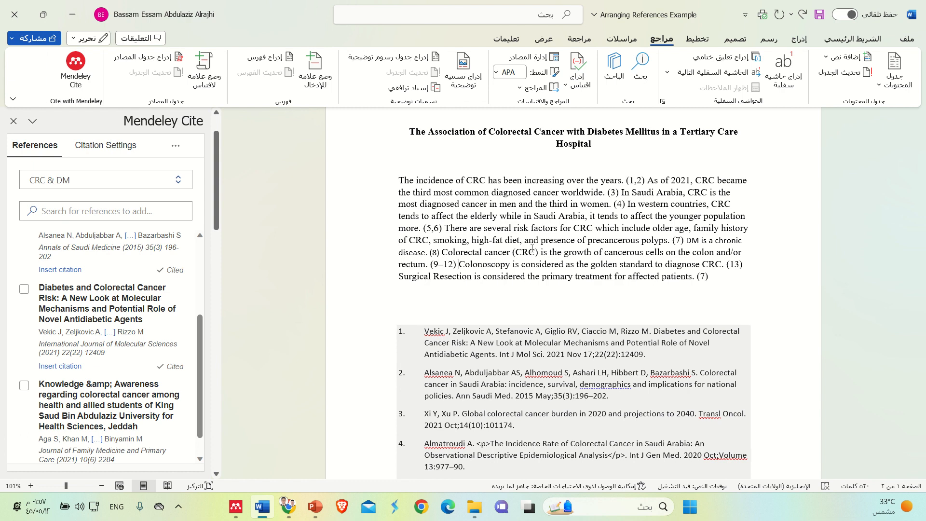
Switch to the PowerPoint presentation, show the Arranging References slide full screen, and return to the Word document.
left_click(292, 516)
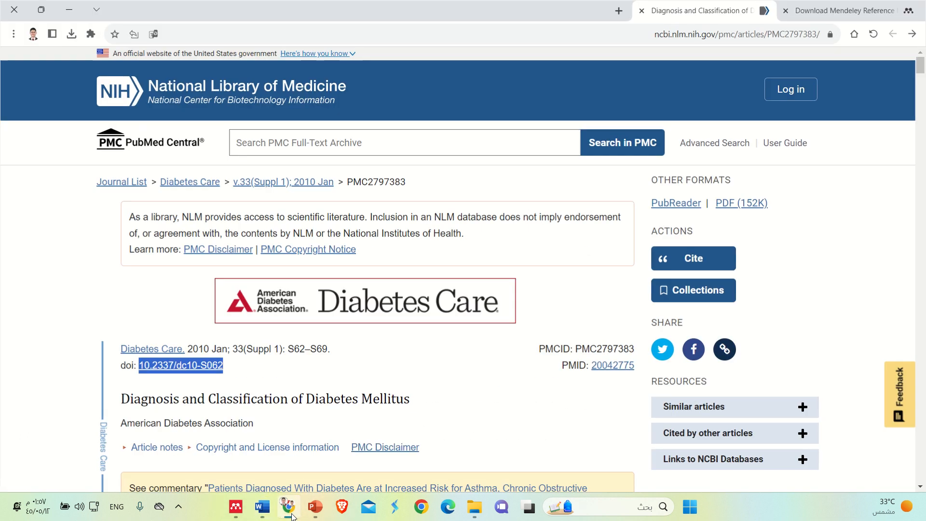
left_click(292, 516)
left_click(309, 517)
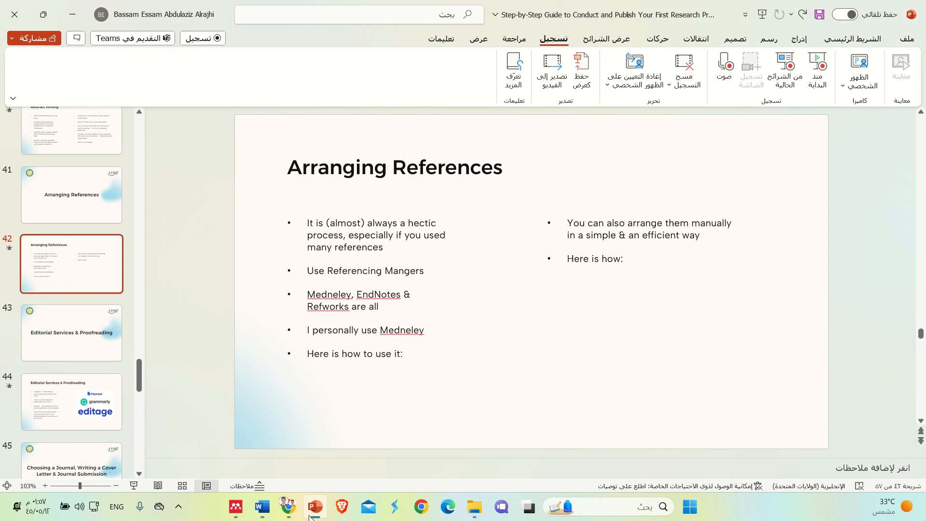
left_click(134, 485)
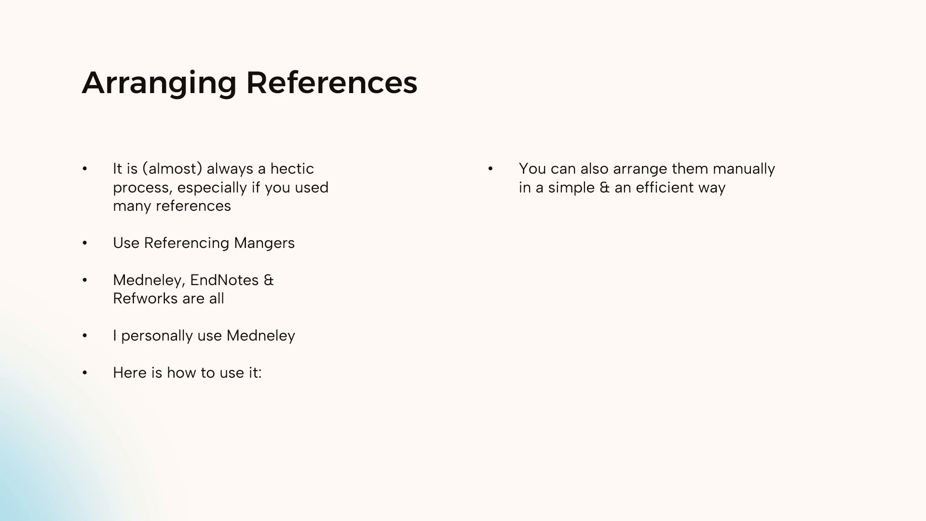
key("Escape")
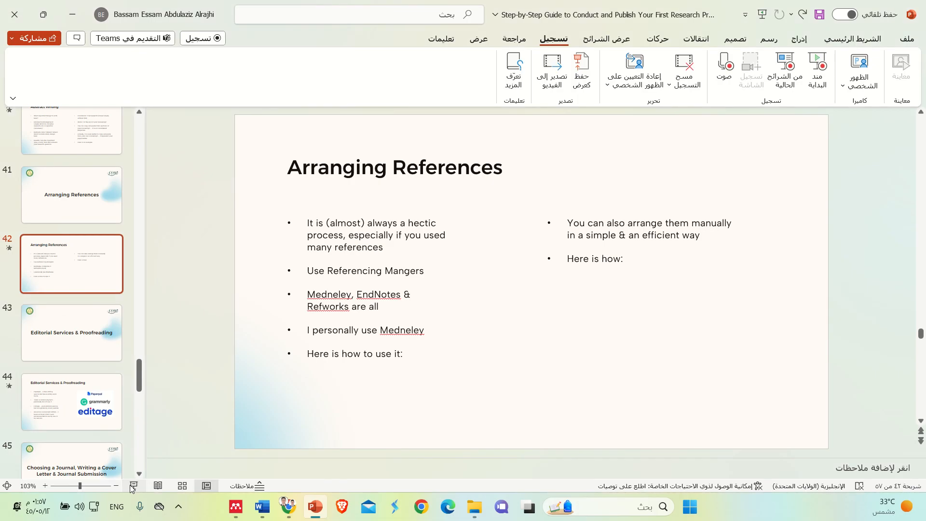
mouse_move(282, 501)
left_click(282, 443)
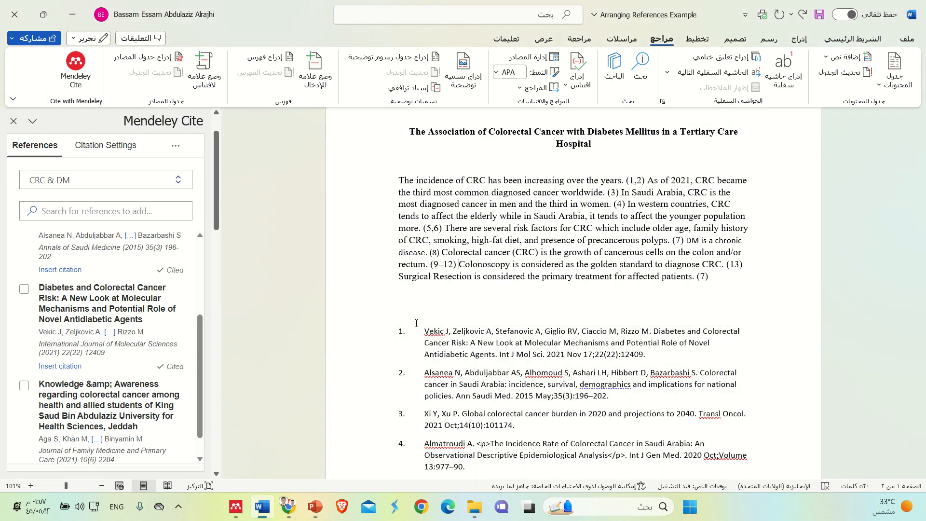
Look over the bibliography and the paragraph's citations, and close Mendeley Cite.
left_click_drag(421, 330, 639, 395)
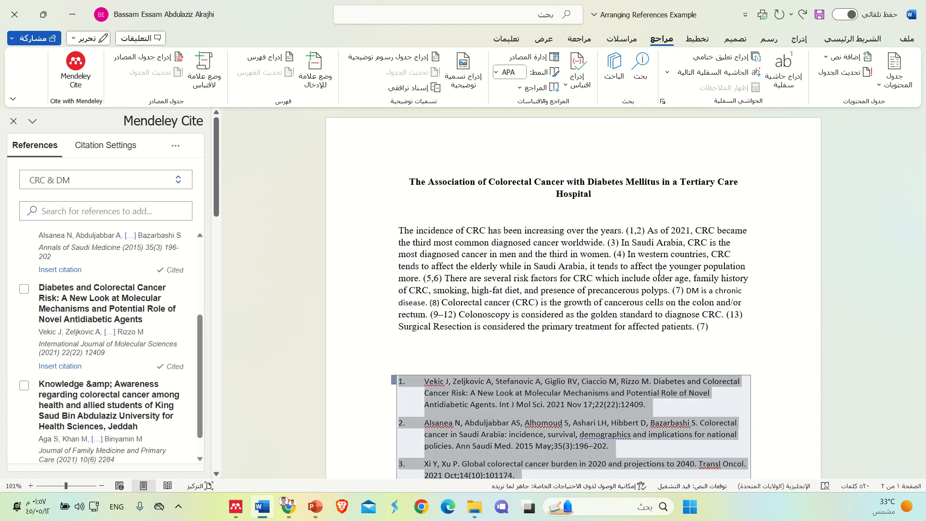
left_click(657, 266)
left_click(14, 121)
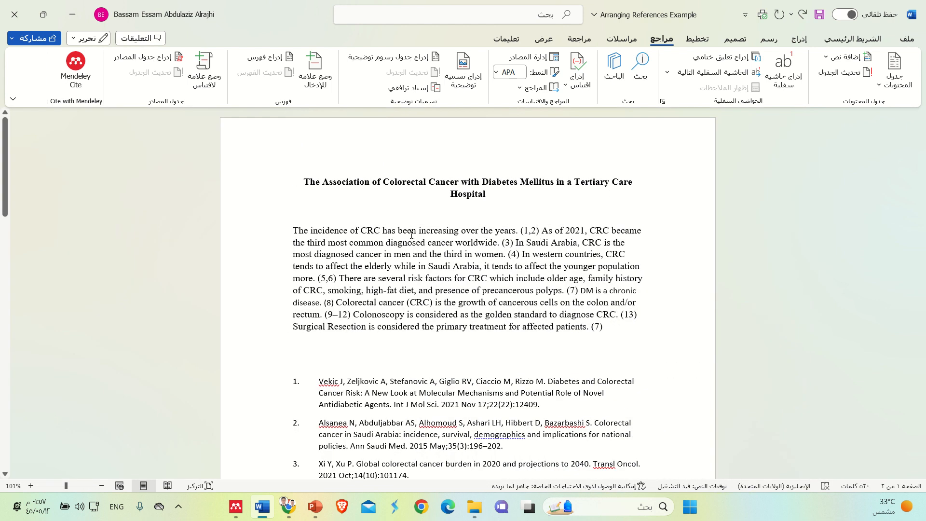
left_click_drag(607, 334, 444, 284)
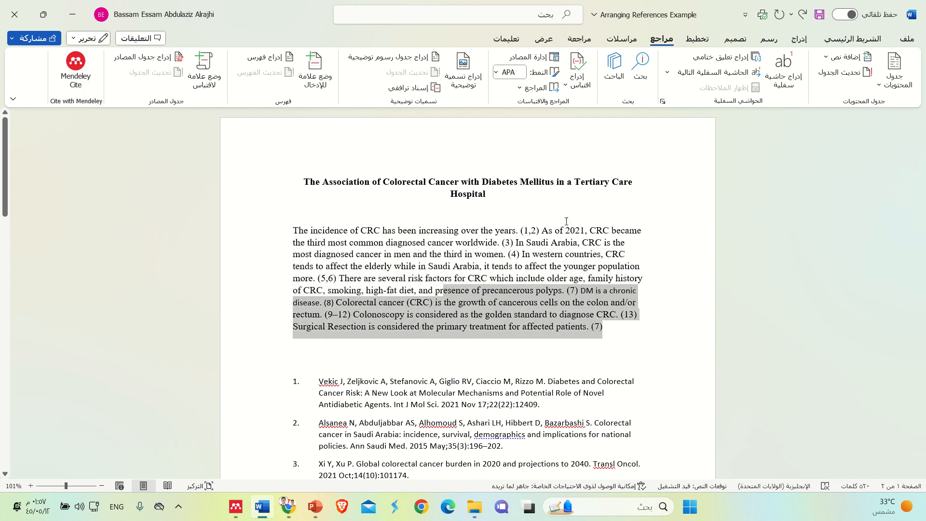
Undo the sentence moves, the references added to the citation and the bibliography, back to the paragraph opening with its single-source colorectal cancer citation.
left_click(803, 15)
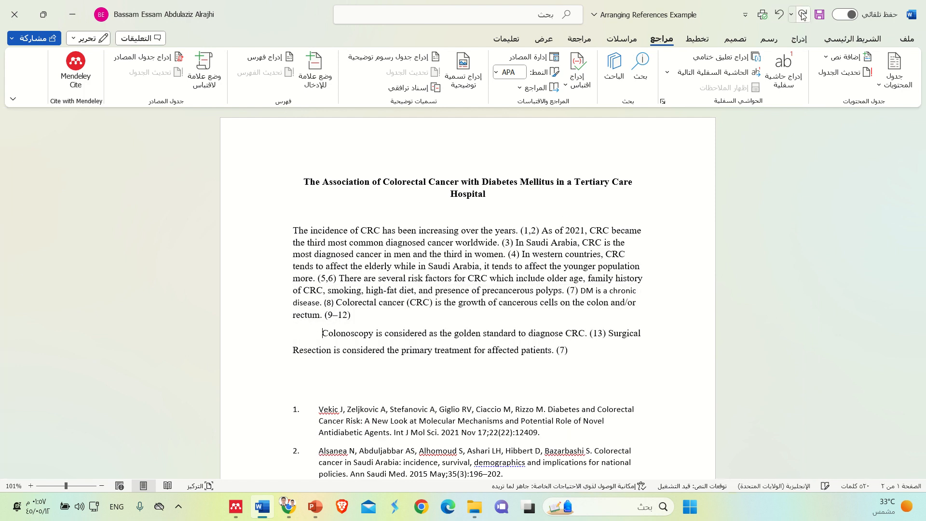
left_click(802, 14)
left_click(803, 14)
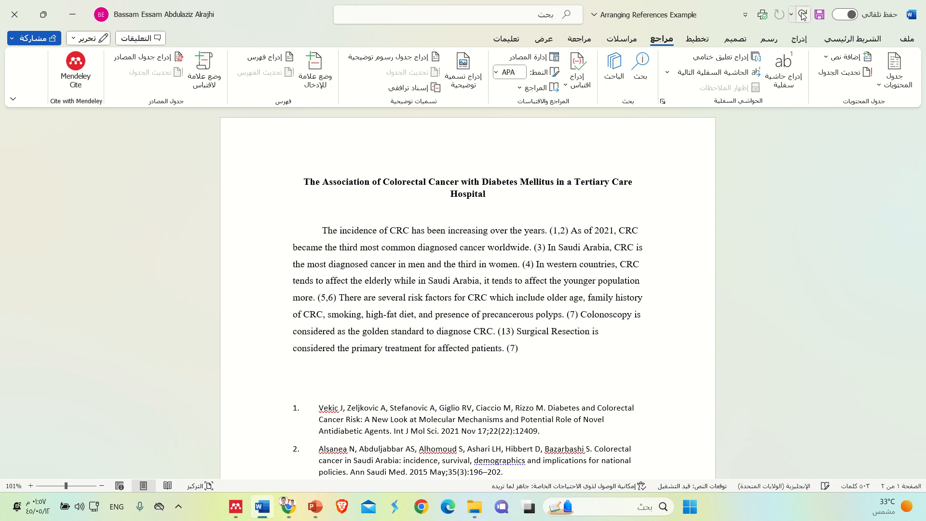
left_click(803, 15)
left_click(802, 14)
left_click(802, 14)
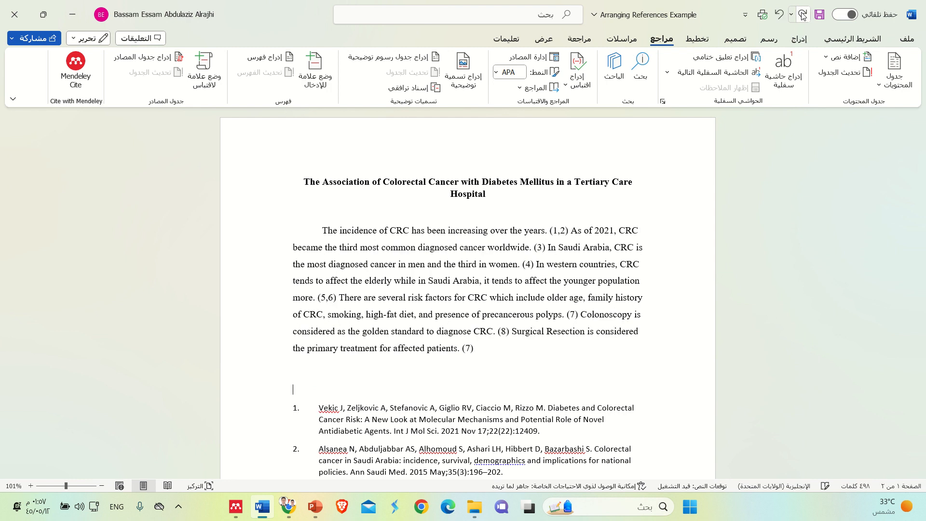
left_click(802, 14)
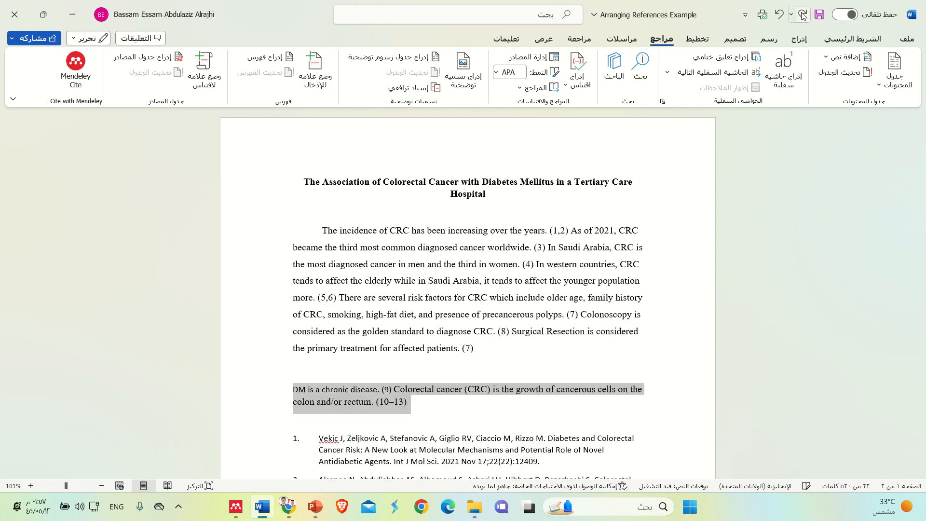
left_click(802, 14)
left_click(803, 14)
left_click(802, 15)
left_click(802, 14)
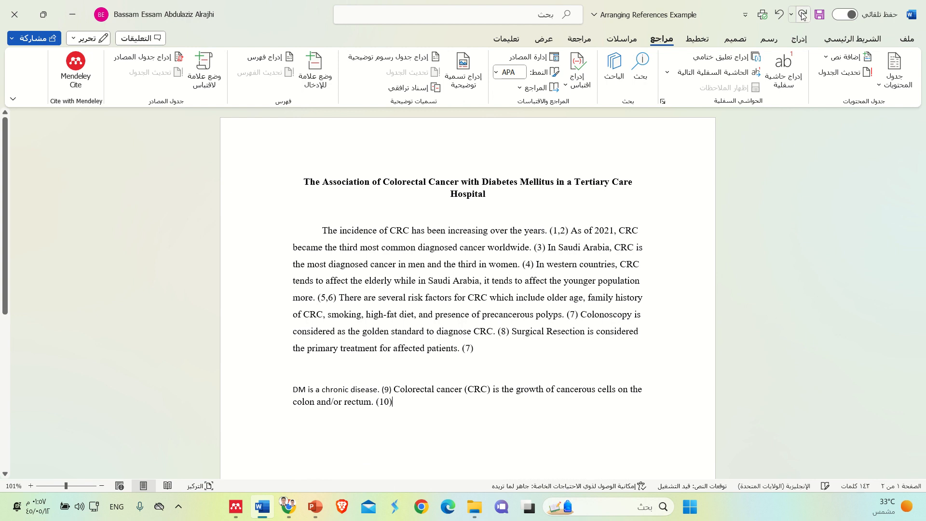
left_click(802, 15)
left_click(802, 14)
left_click(802, 15)
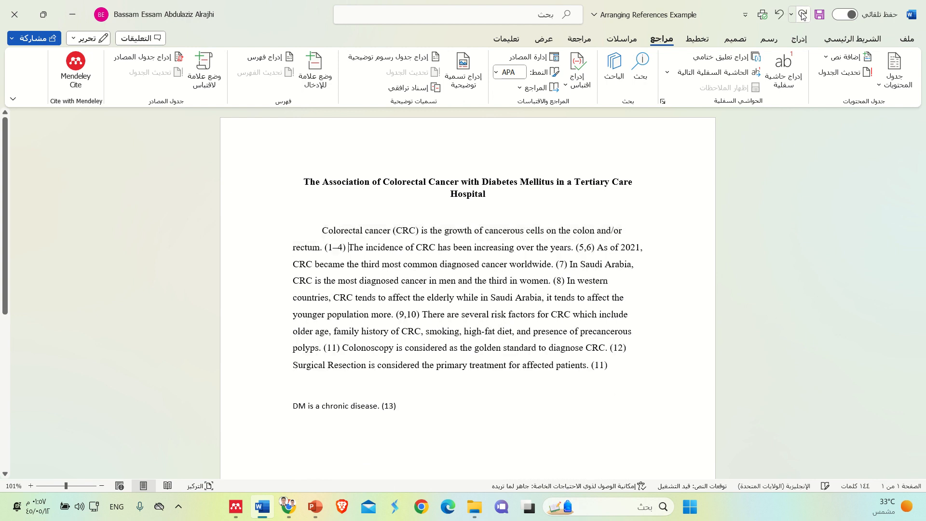
left_click(802, 14)
left_click(803, 15)
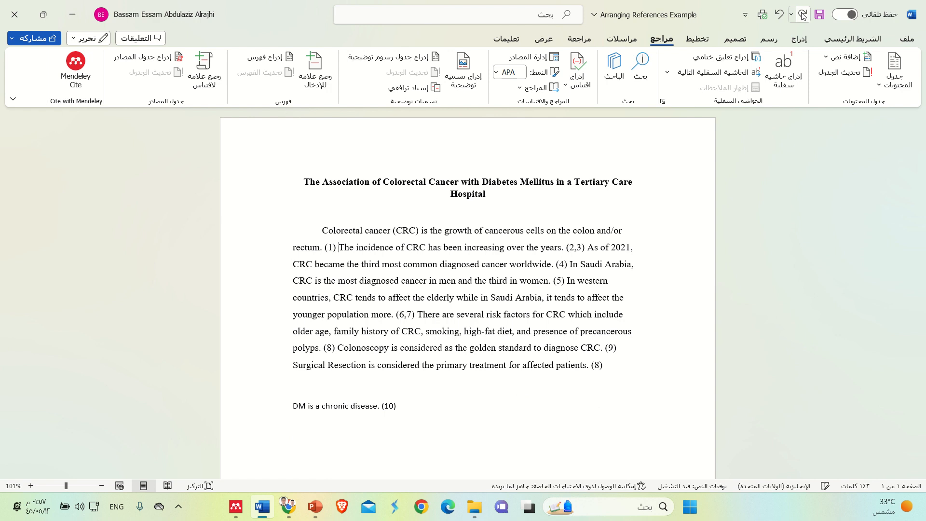
Undo the remaining earlier edits, back to the full CRC paragraph and the DM sentence without a citation.
left_click(802, 15)
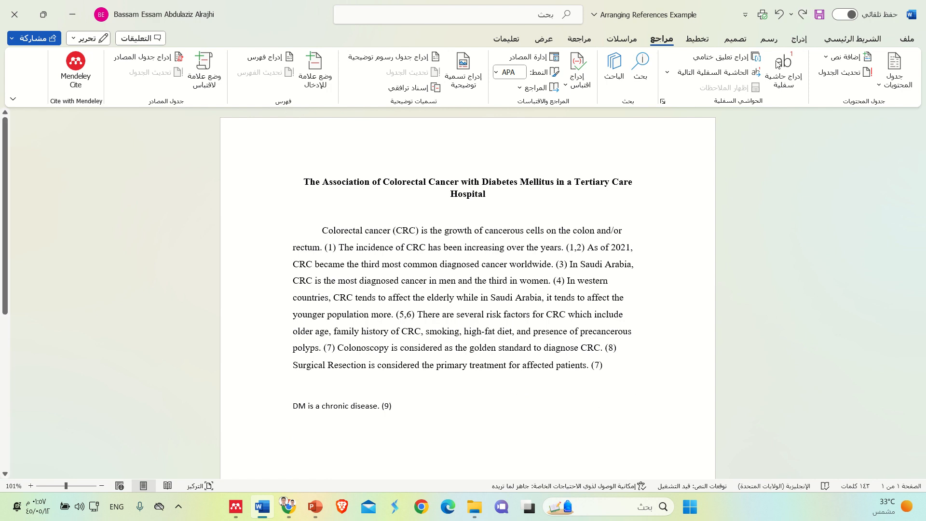
left_click(803, 14)
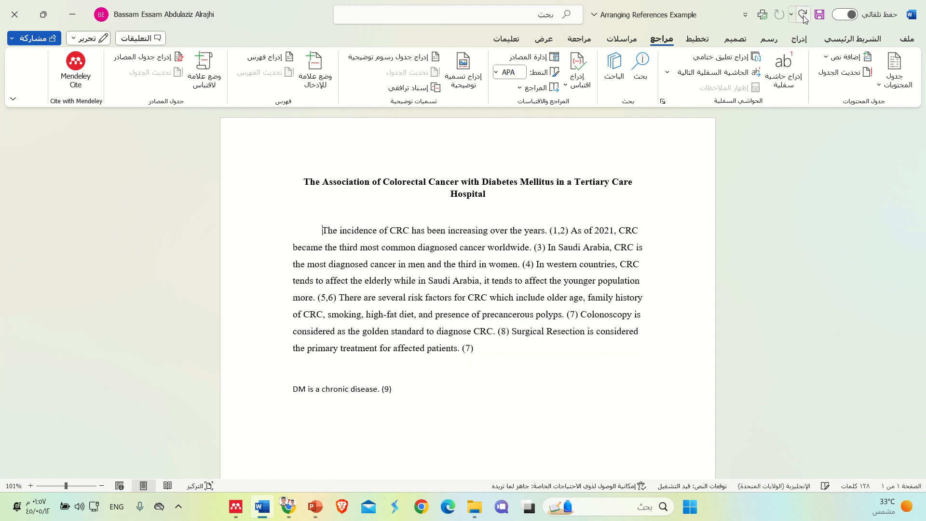
left_click(803, 15)
left_click(802, 14)
left_click(802, 15)
left_click(802, 15)
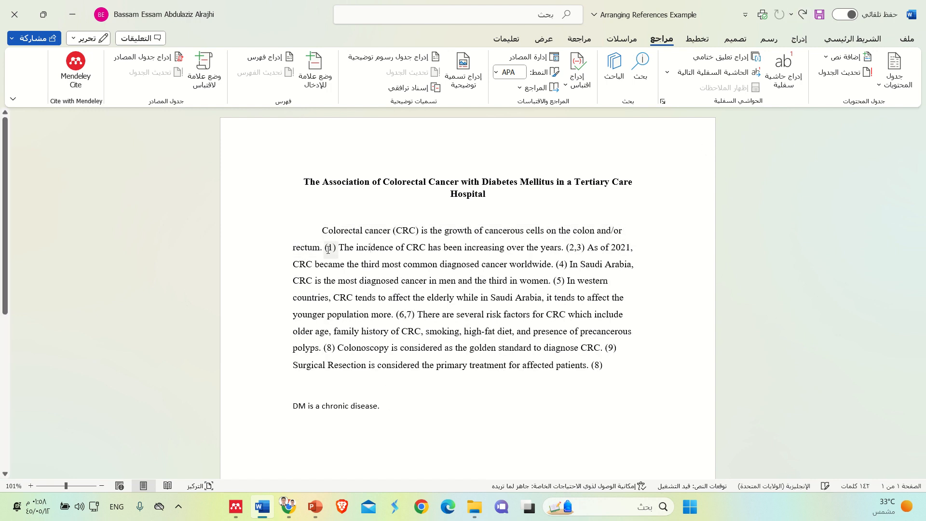
Copy the whole CRC paragraph and paste it over the line "DM is a chronic disease.".
left_click_drag(328, 250, 333, 250)
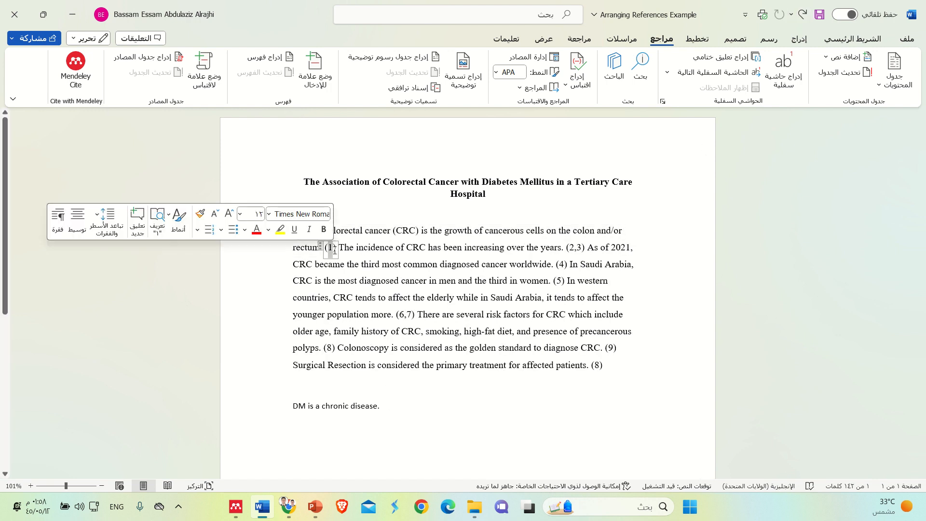
left_click_drag(603, 371, 308, 235)
key("ctrl+c")
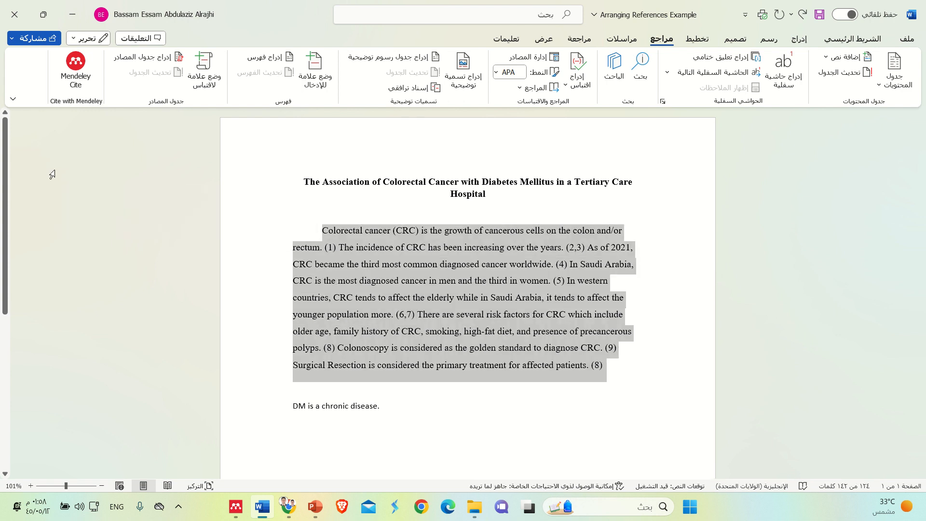
left_click(348, 270)
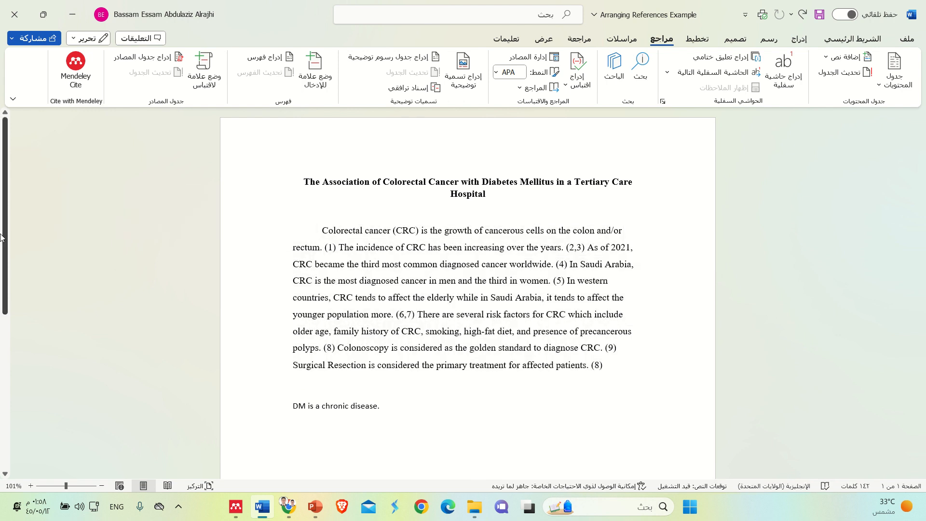
left_click_drag(1, 238, 3, 381)
left_click_drag(338, 381, 350, 449)
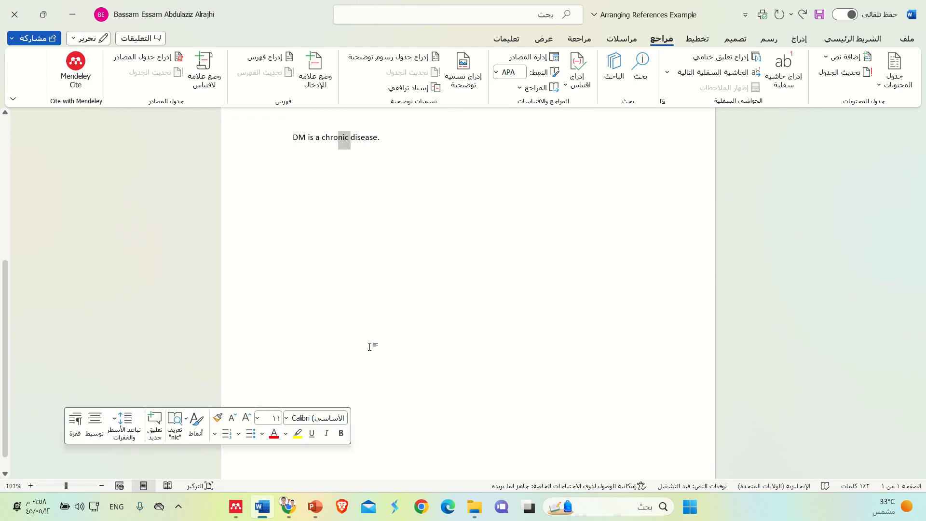
left_click(271, 136)
key("ctrl+v")
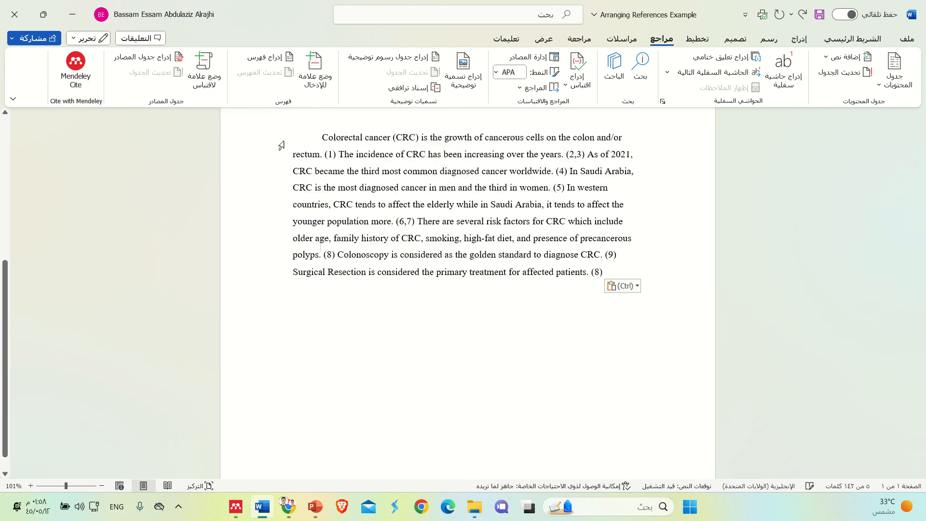
Replace the number in the copied paragraph's first citation with the first author's surname followed by "et al".
double_click(330, 155)
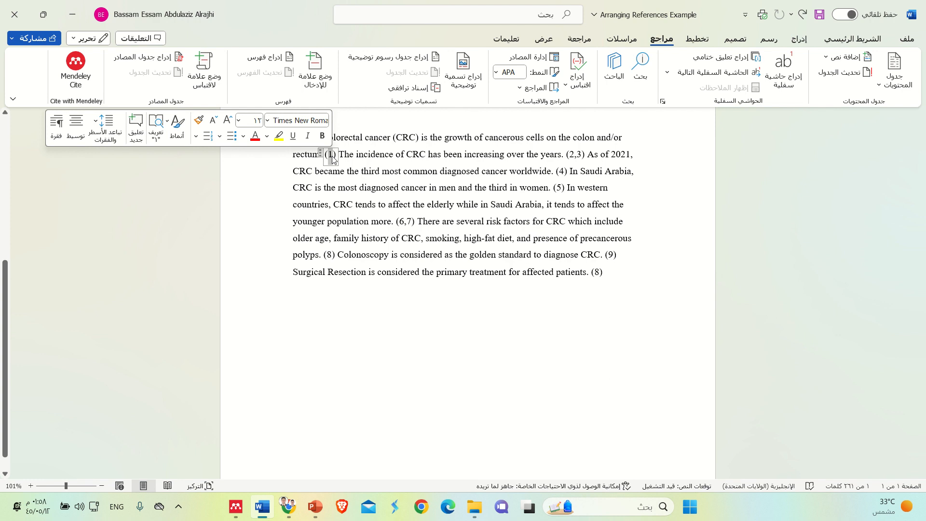
type("Syed et")
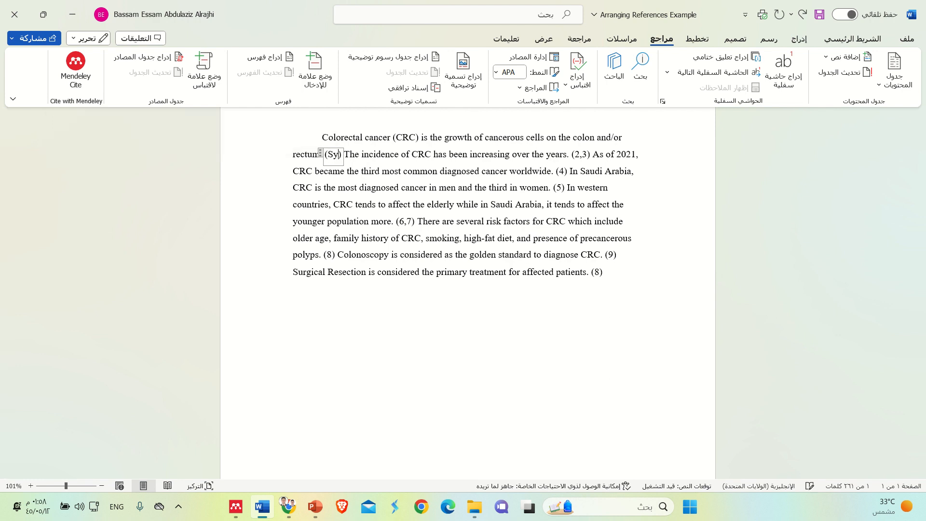
type(" al")
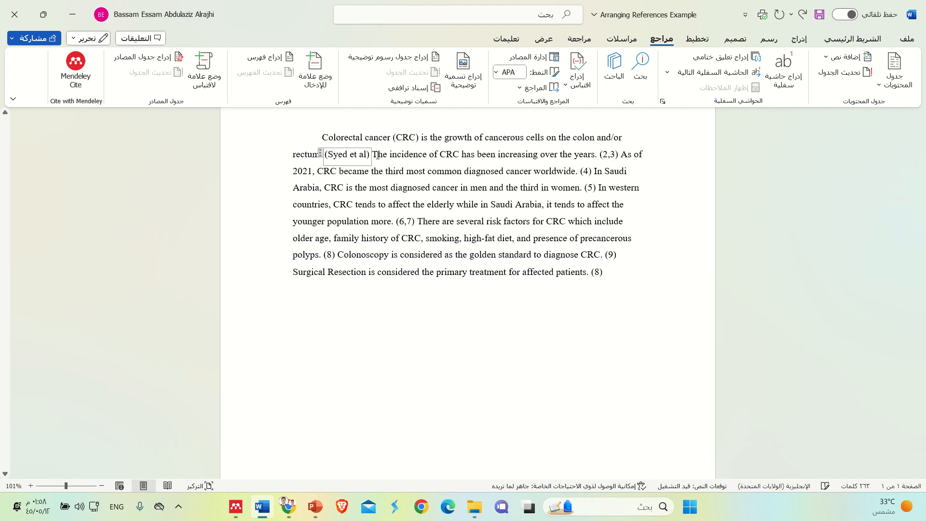
Replace the 2 in the citation after the CRC incidence sentence with the author's surname and "et al, 2021".
double_click(605, 154)
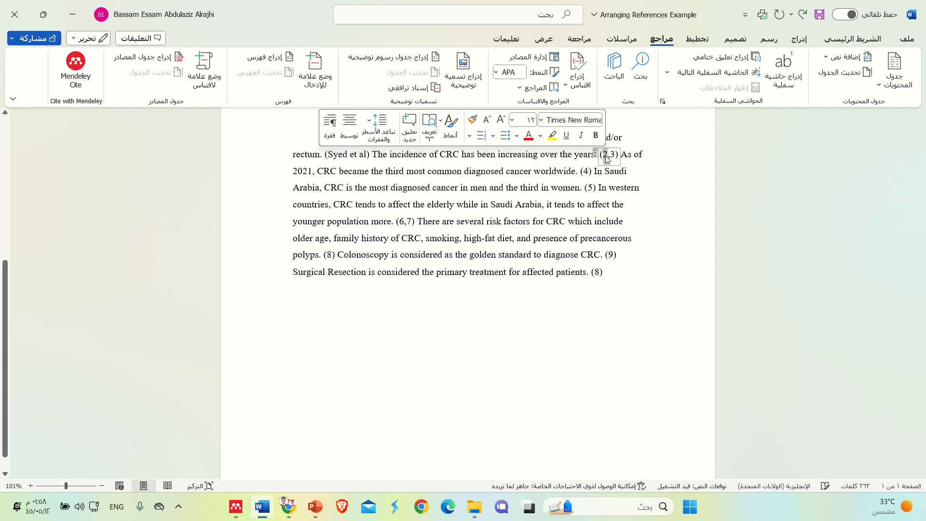
type("Syed ")
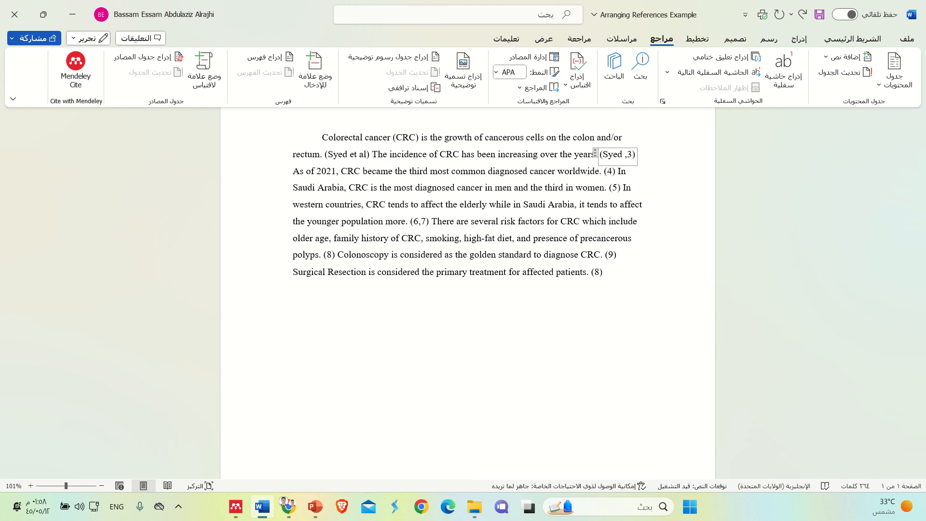
type("et al")
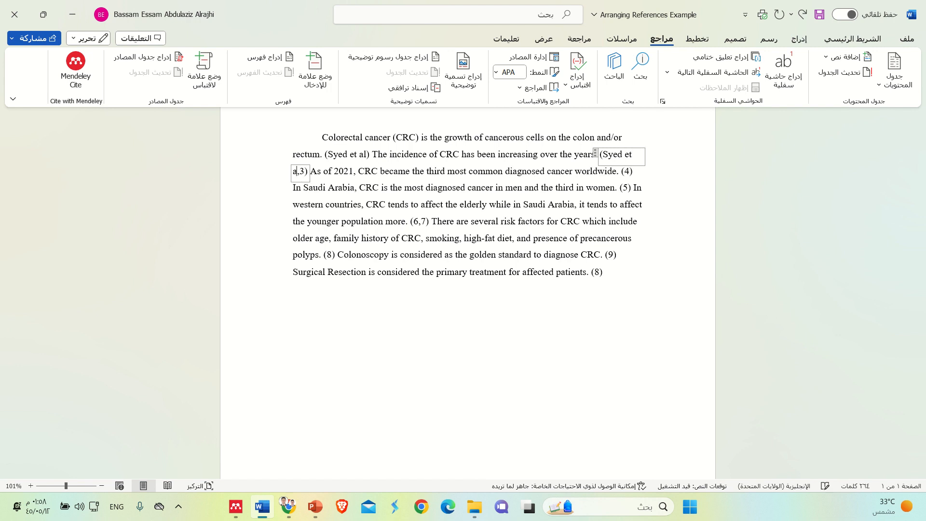
type(", 20")
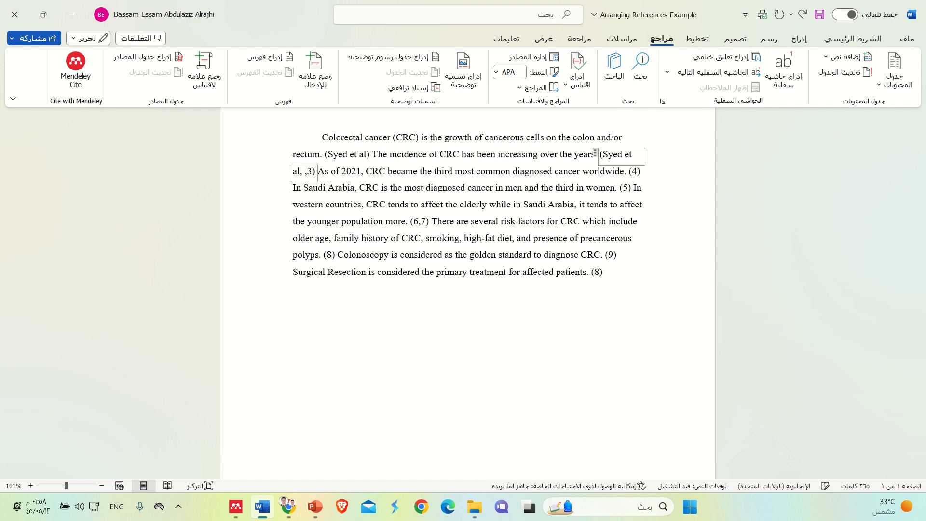
type("21")
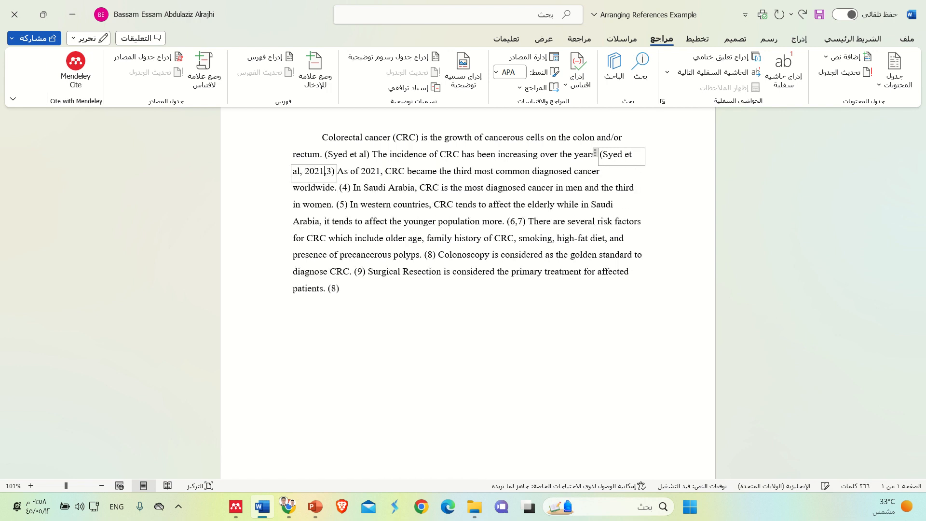
Replace the 3 in the same incidence citation with the second author's surname and "et al, 2023".
left_click_drag(326, 172, 332, 173)
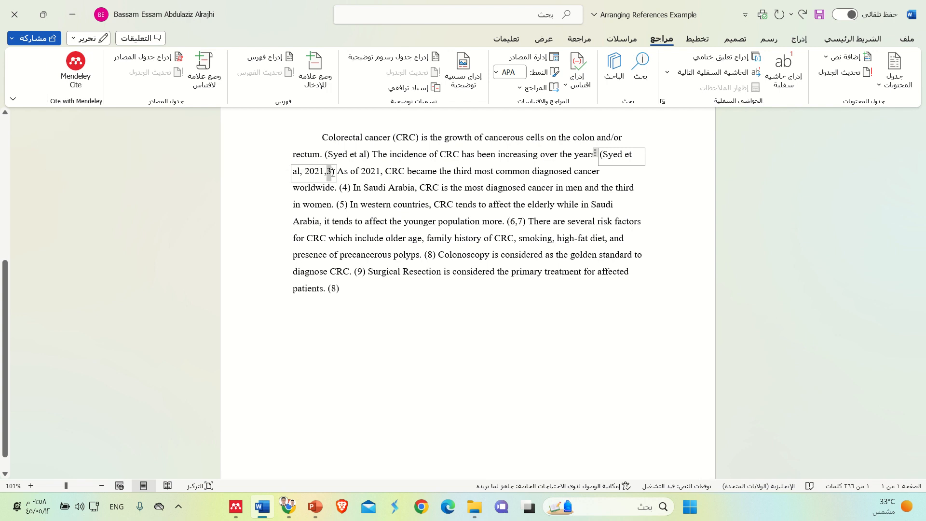
type("Al")
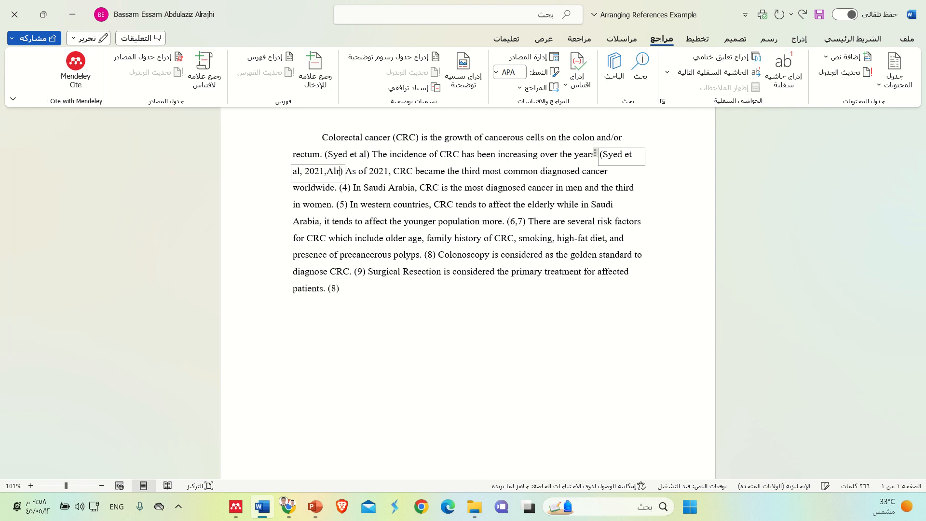
type("Rajhi")
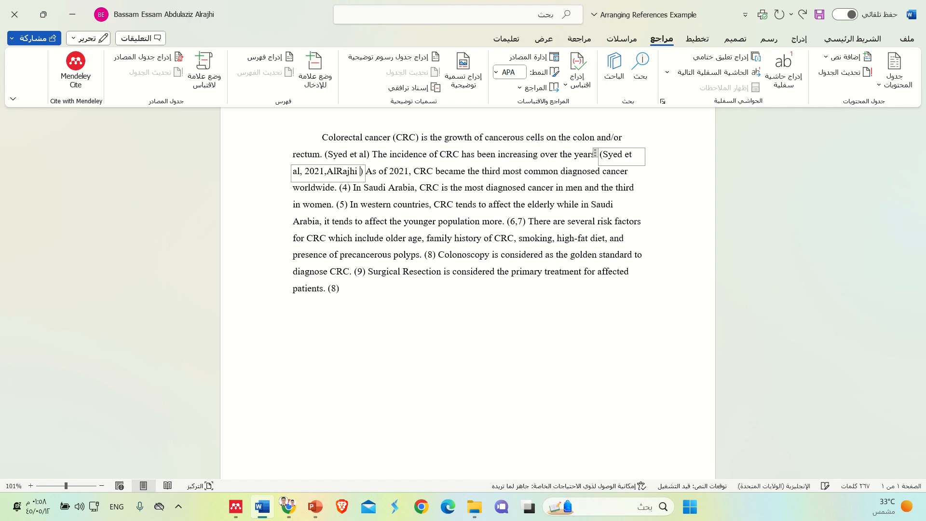
key("BackSpace")
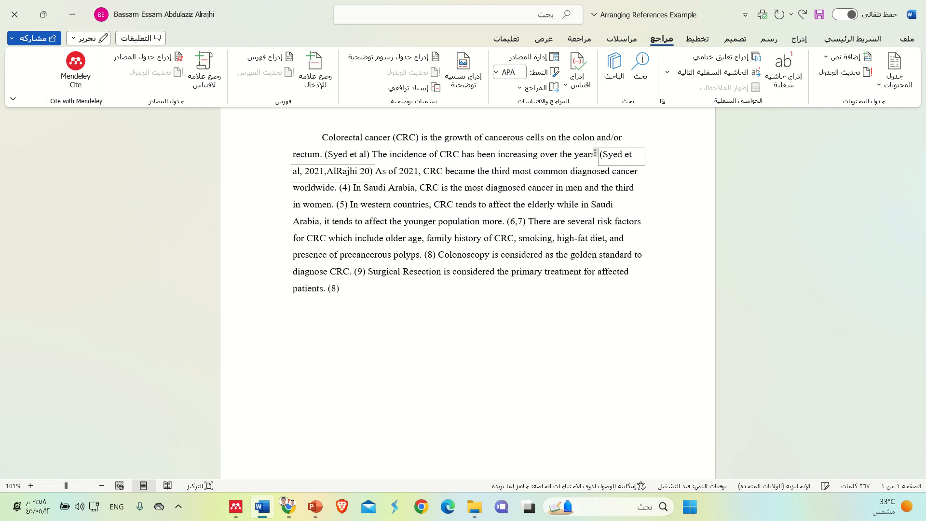
type("et al")
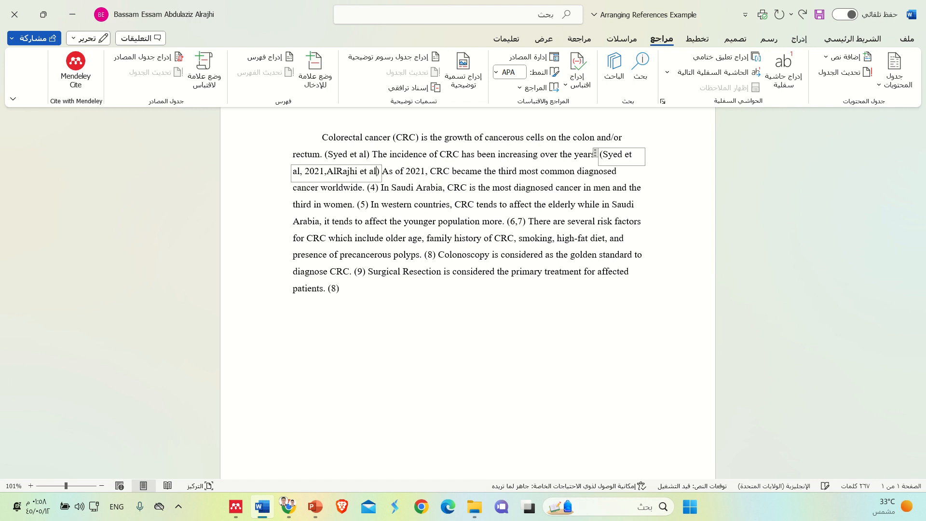
key("BackSpace")
type(", 2023")
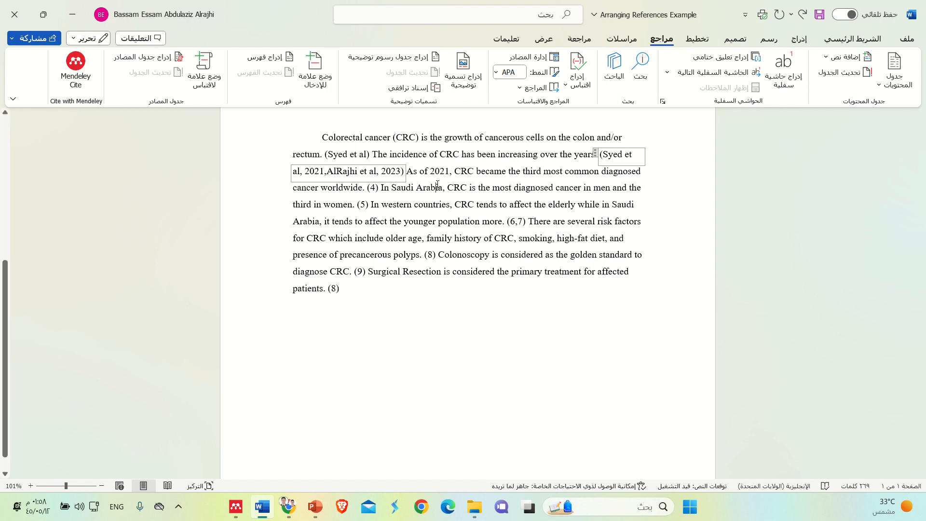
Highlight the whole two-source author-year citation after the CRC incidence sentence in yellow.
double_click(330, 170)
left_click(436, 187)
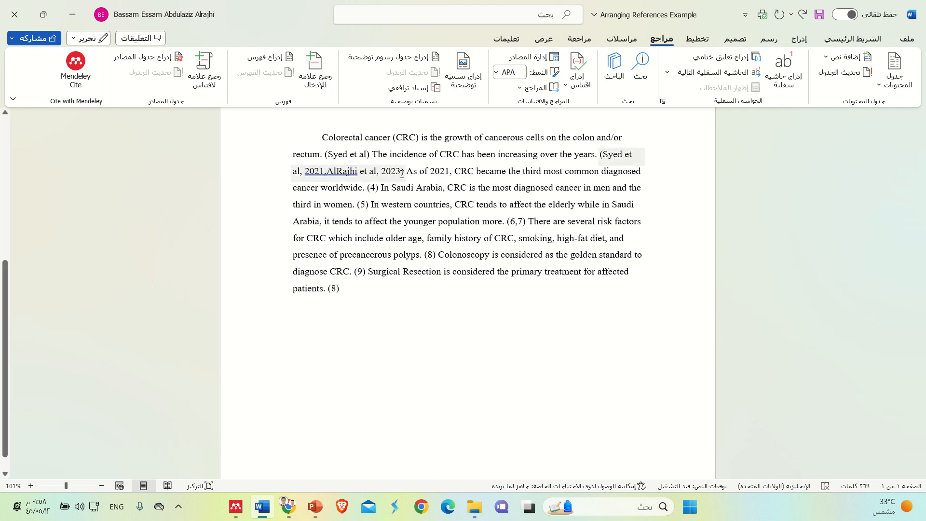
left_click_drag(402, 172, 601, 154)
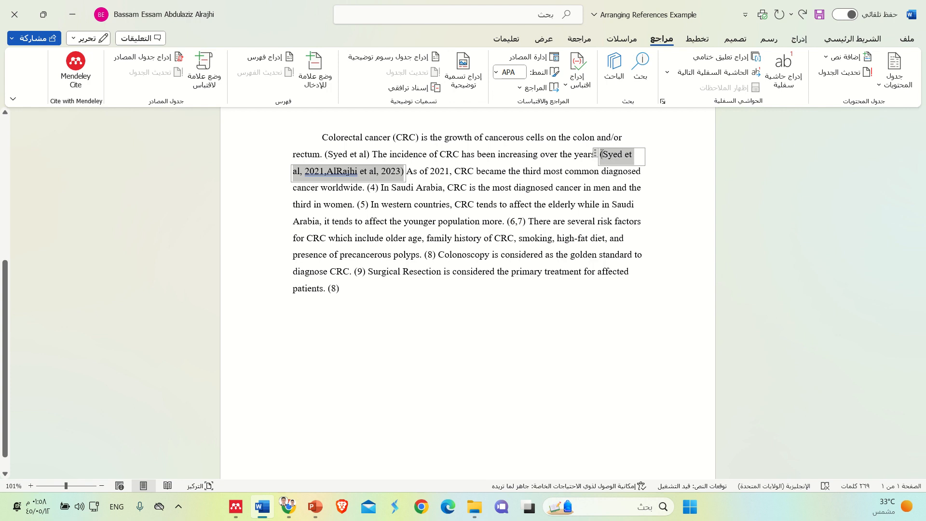
left_click(850, 41)
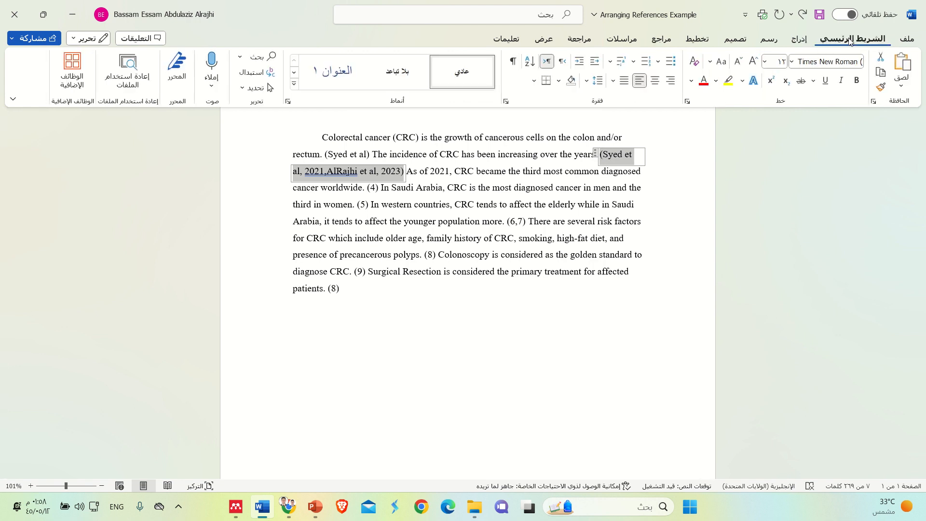
left_click(728, 81)
left_click(577, 233)
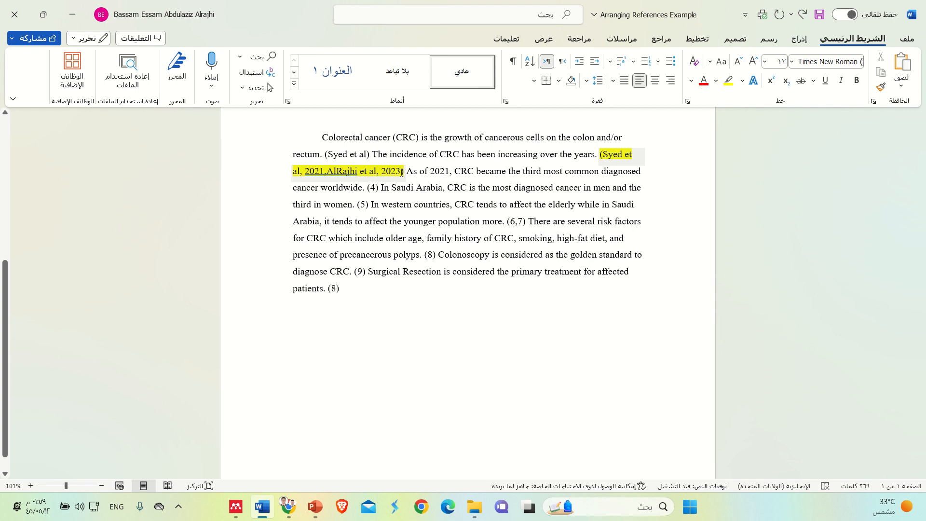
Replace the second source in the highlighted citation with 3, and overwrite everything after its opening bracket with 2.
left_click_drag(402, 171, 339, 171)
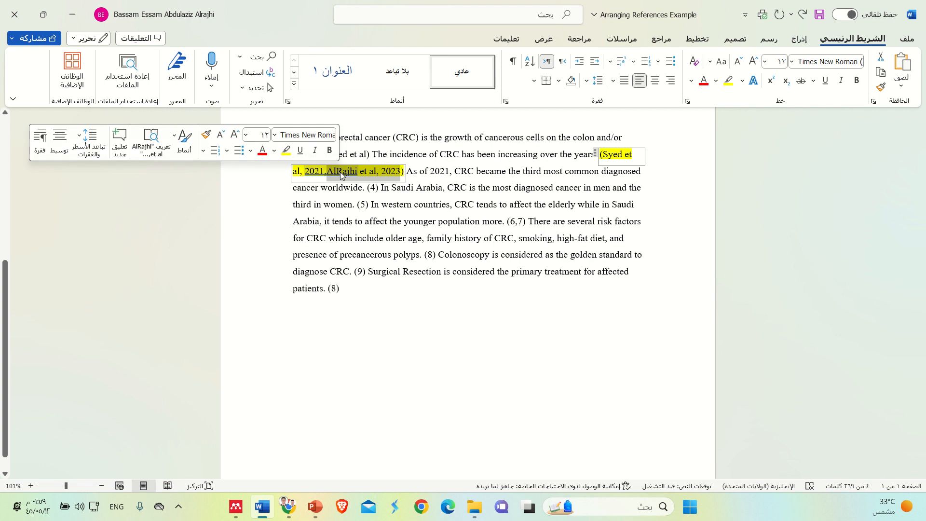
type("3")
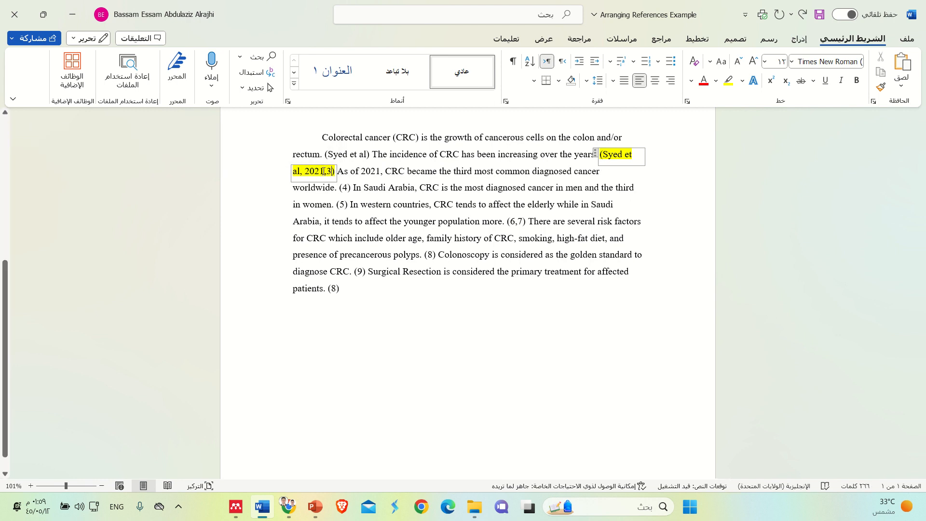
left_click_drag(334, 171, 604, 158)
type("2")
left_click(596, 297)
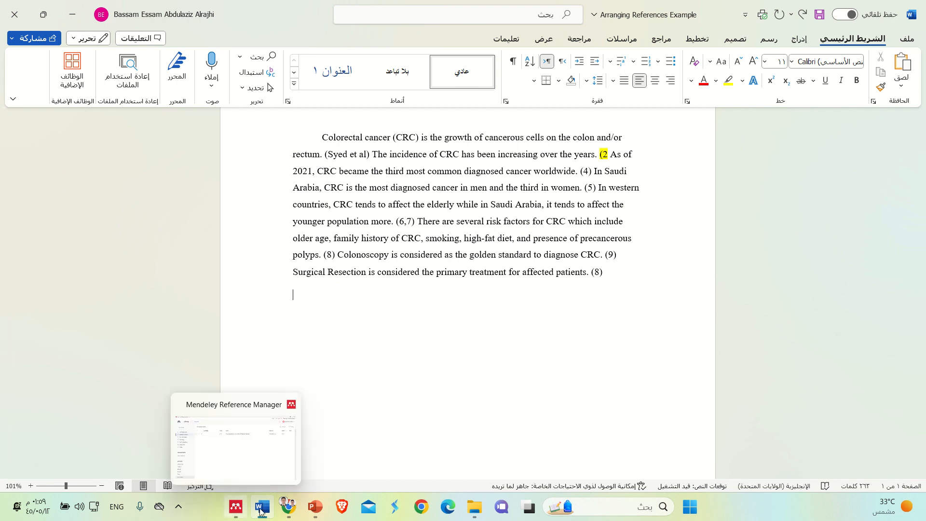
Switch to the PowerPoint presentation and show the Arranging References slide full screen.
left_click(316, 515)
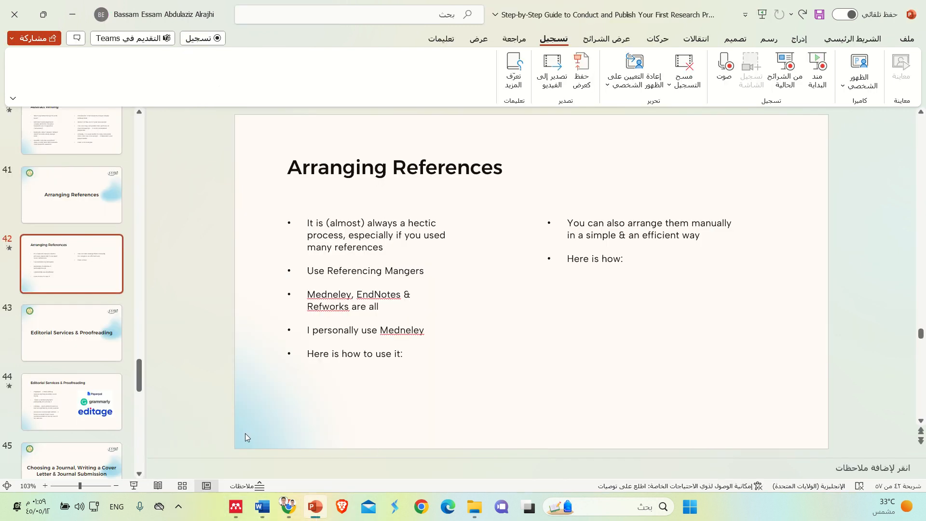
left_click(139, 487)
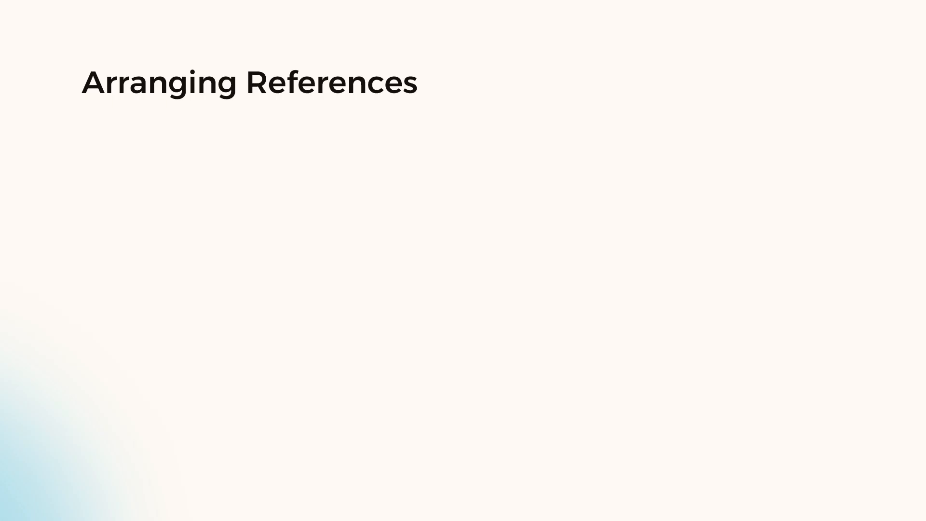